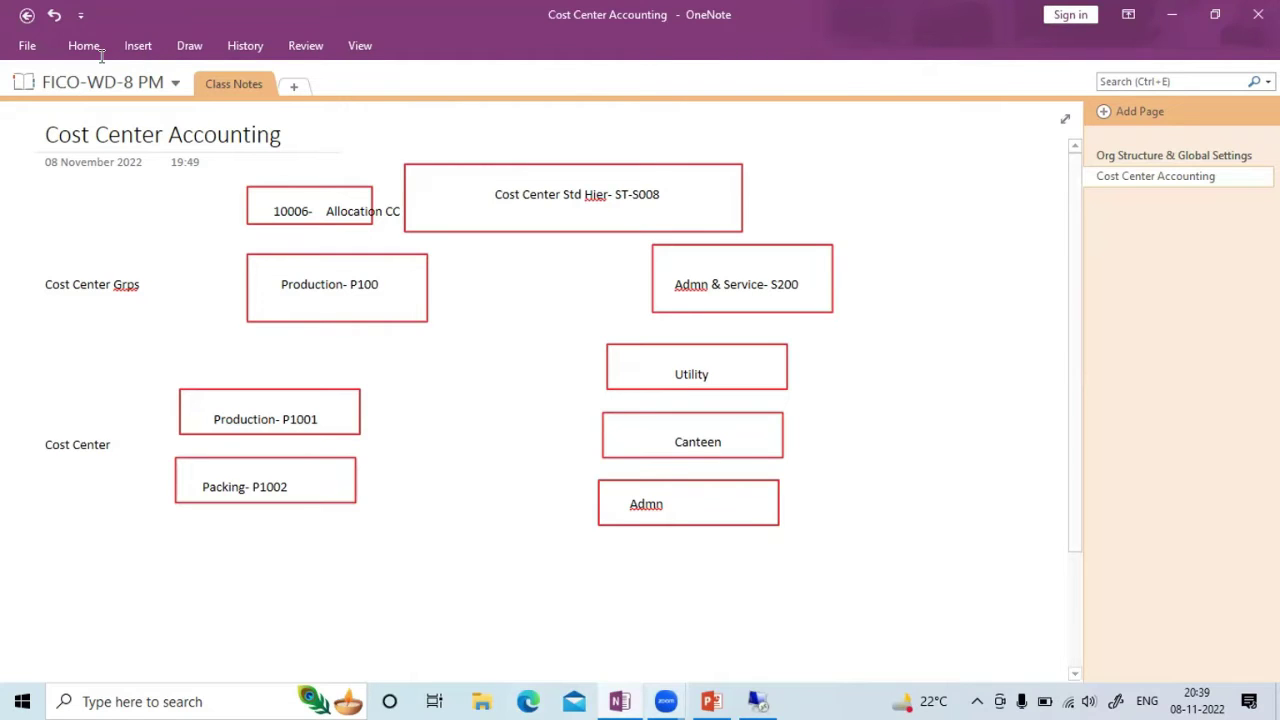
Switch to SAP and start transaction KS01 to create an individual cost center under Cost Center Accounting master data
{"action": "key", "text": "alt+Tab"}
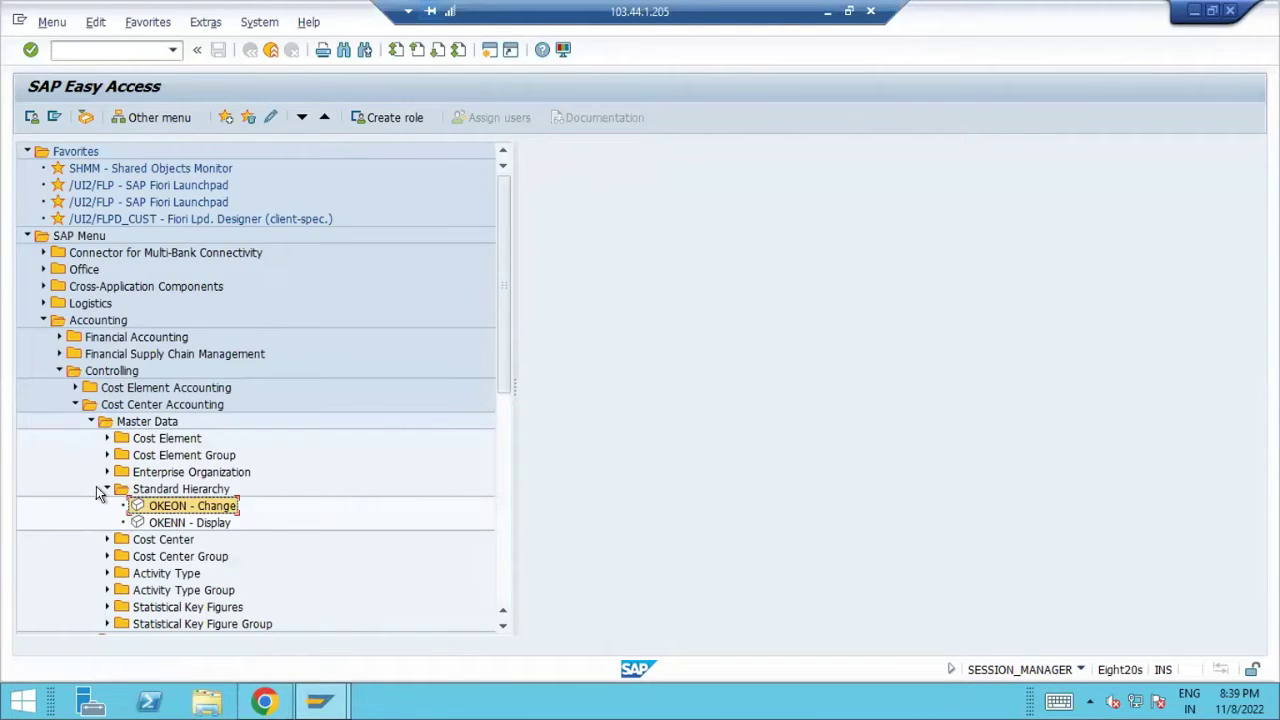
{"action": "left_click", "coordinate": [107, 489]}
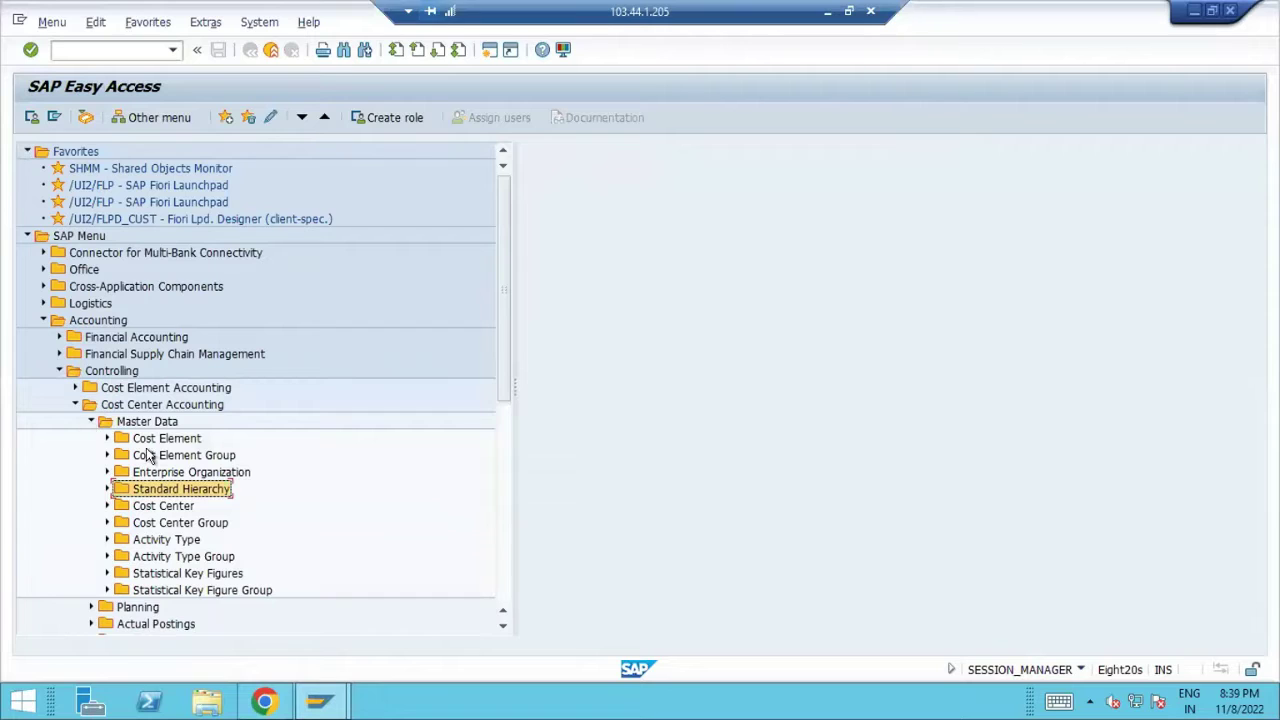
{"action": "left_click", "coordinate": [107, 506]}
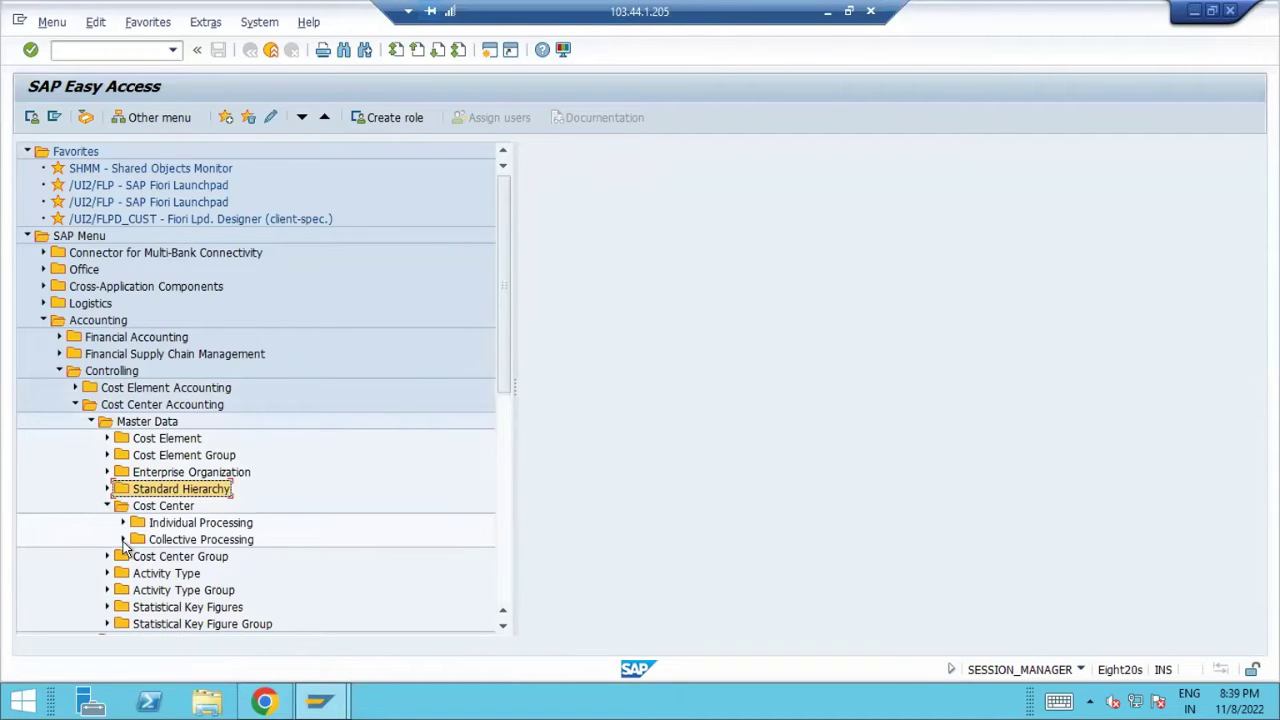
{"action": "left_click", "coordinate": [123, 523]}
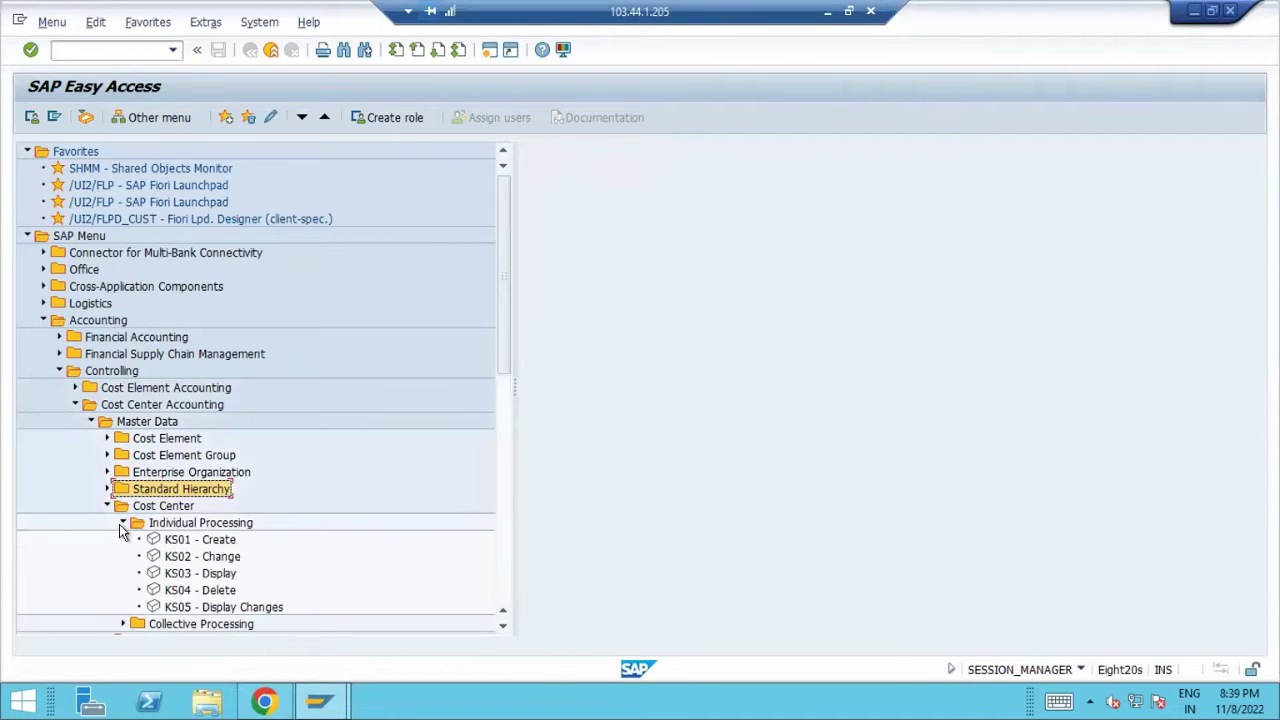
{"action": "double_click", "coordinate": [217, 542]}
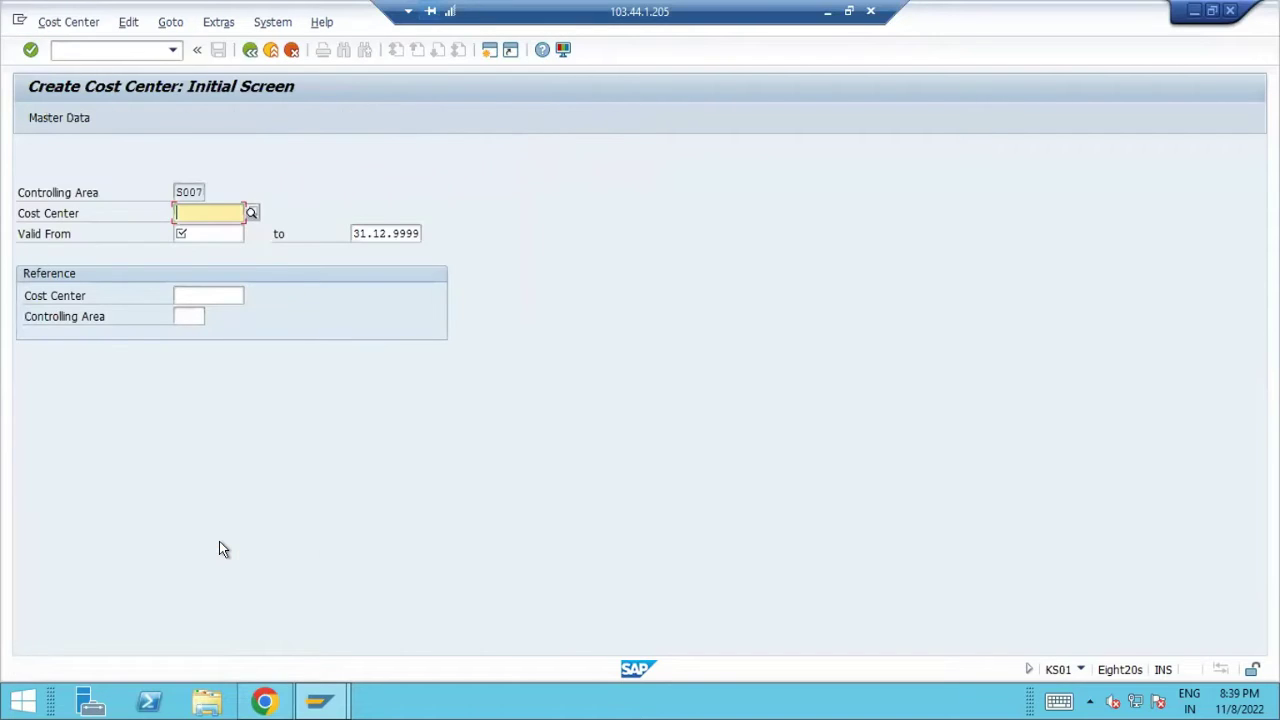
Enter cost center 10006 with a valid-from date of 01.04.2022 and continue to its basic data
{"action": "left_click", "coordinate": [827, 13]}
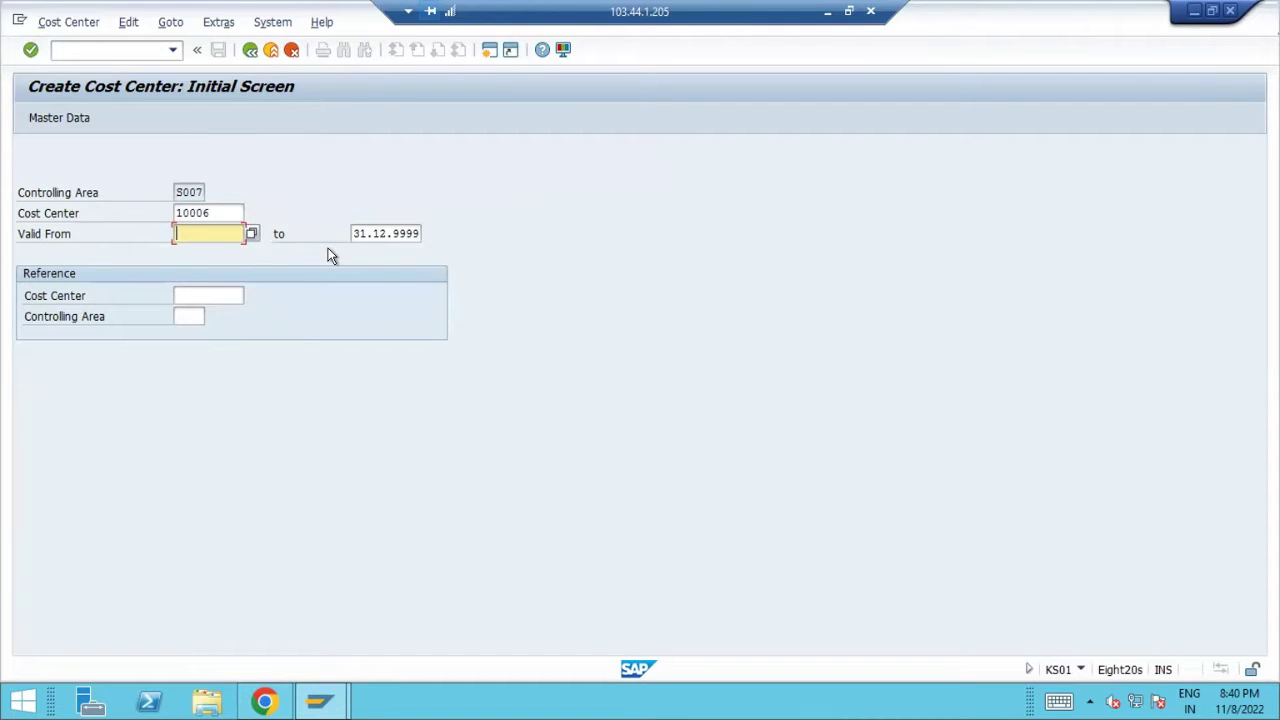
{"action": "type", "text": "01042022"}
{"action": "key", "text": "Return"}
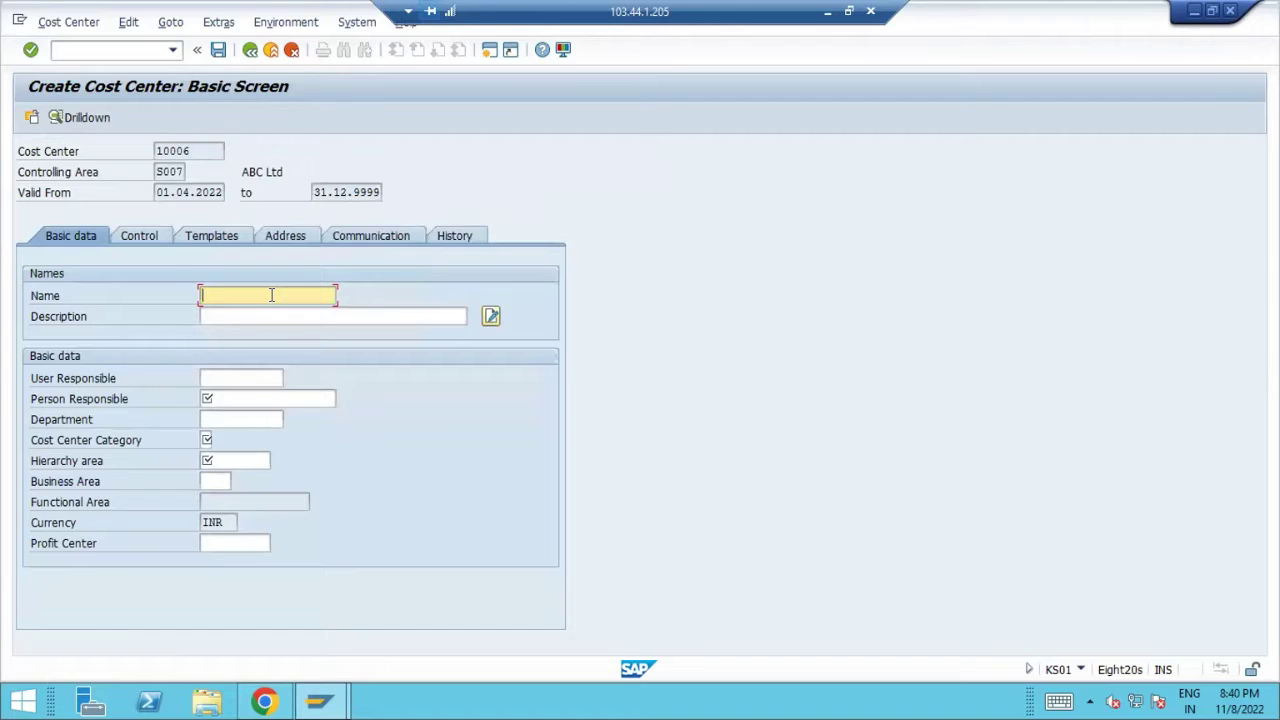
Name the cost center Allocation CC and use the same text as its description
{"action": "type", "text": "Allocation CC"}
{"action": "key", "text": "ctrl+a"}
{"action": "key", "text": "ctrl+c"}
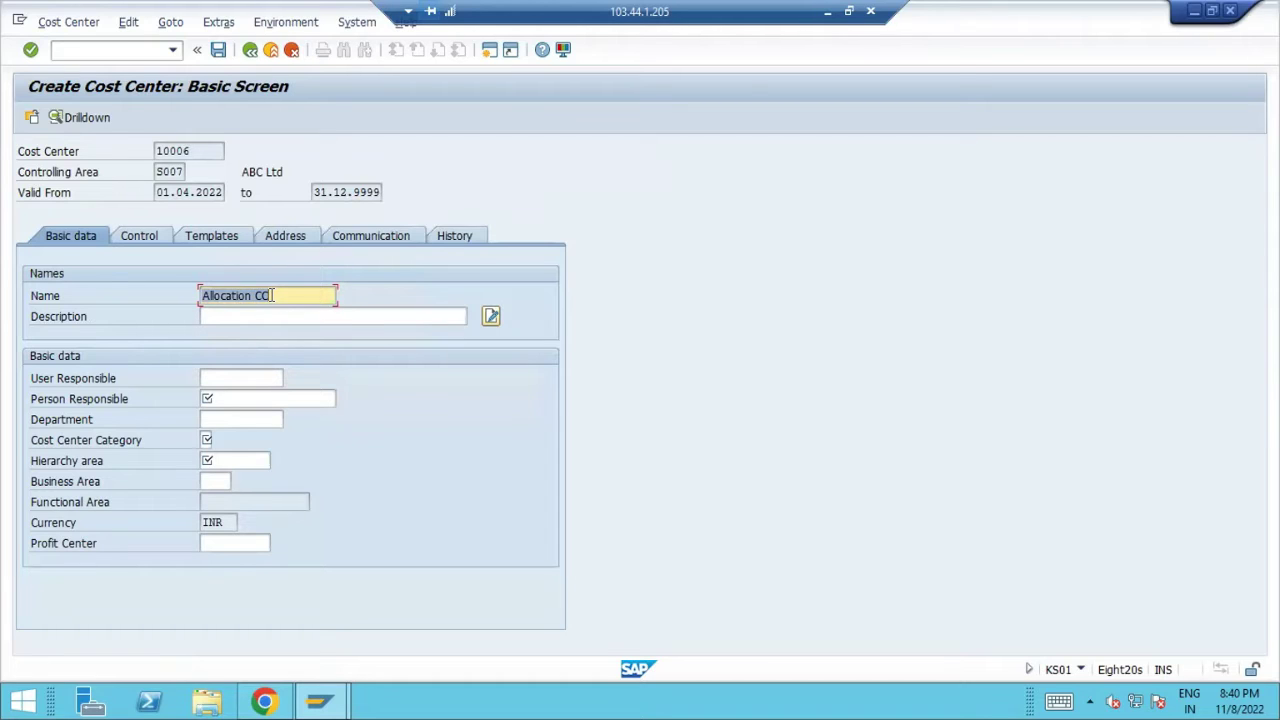
{"action": "key", "text": "Tab"}
{"action": "key", "text": "ctrl+v"}
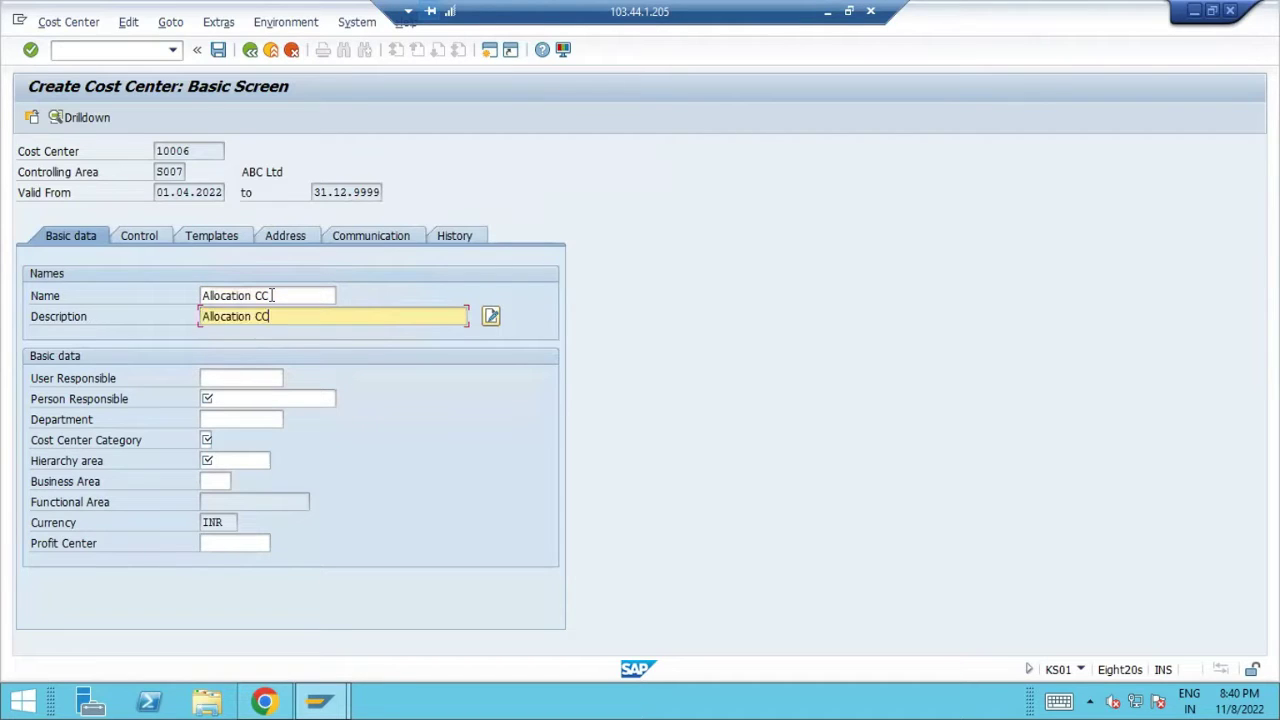
Set the person responsible to FI-Manager and the cost center category to B (Allocation)
{"action": "key", "text": "Tab"}
{"action": "key", "text": "Tab"}
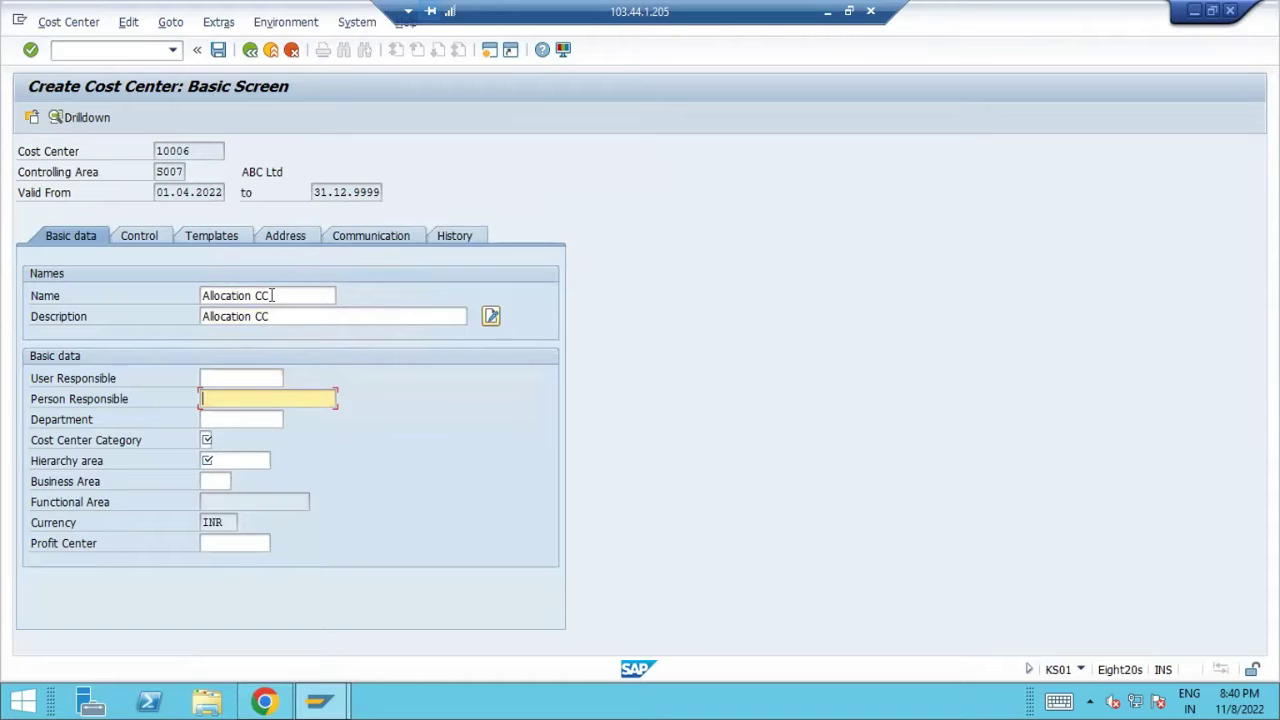
{"action": "type", "text": "FI-Manager"}
{"action": "key", "text": "Tab"}
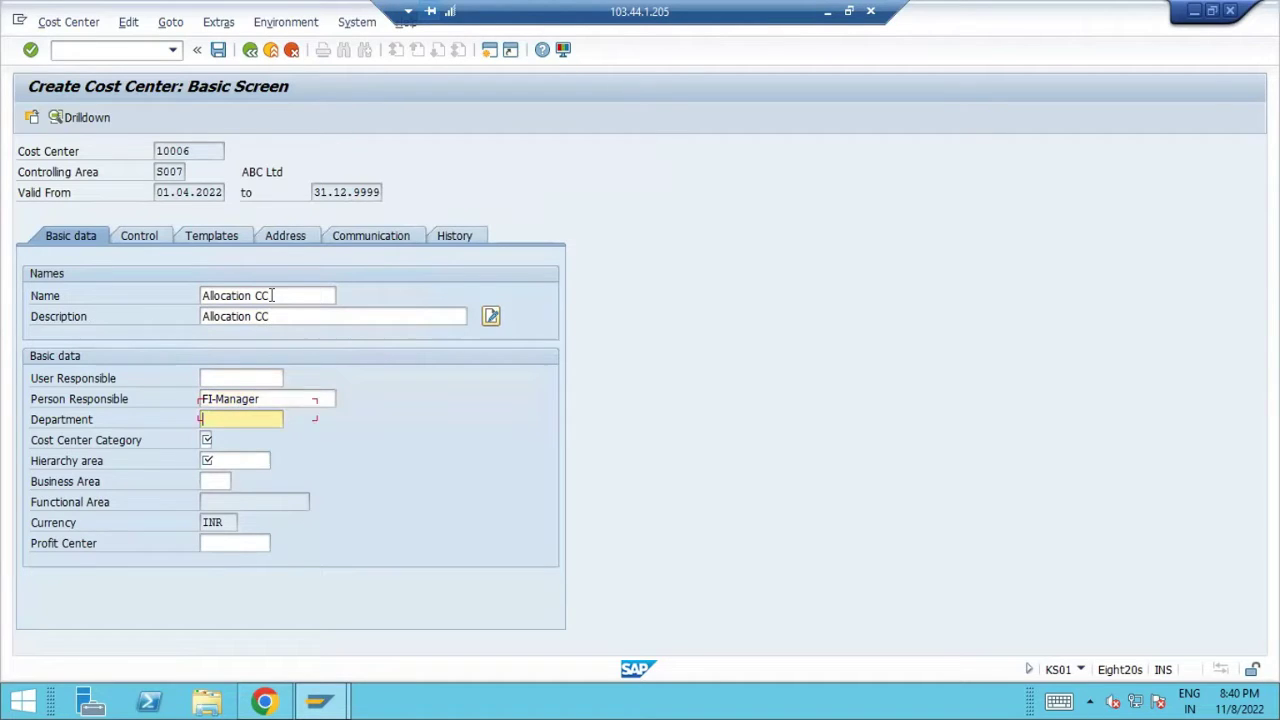
{"action": "key", "text": "Tab"}
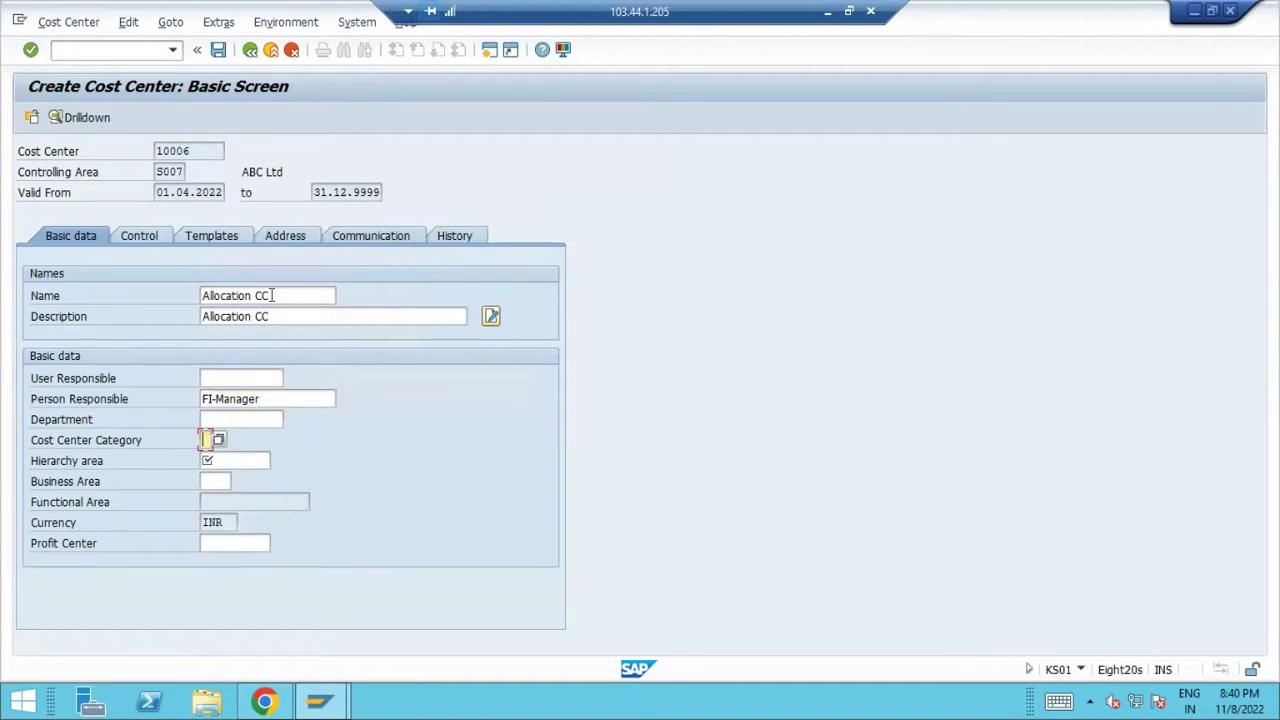
{"action": "left_click", "coordinate": [219, 439]}
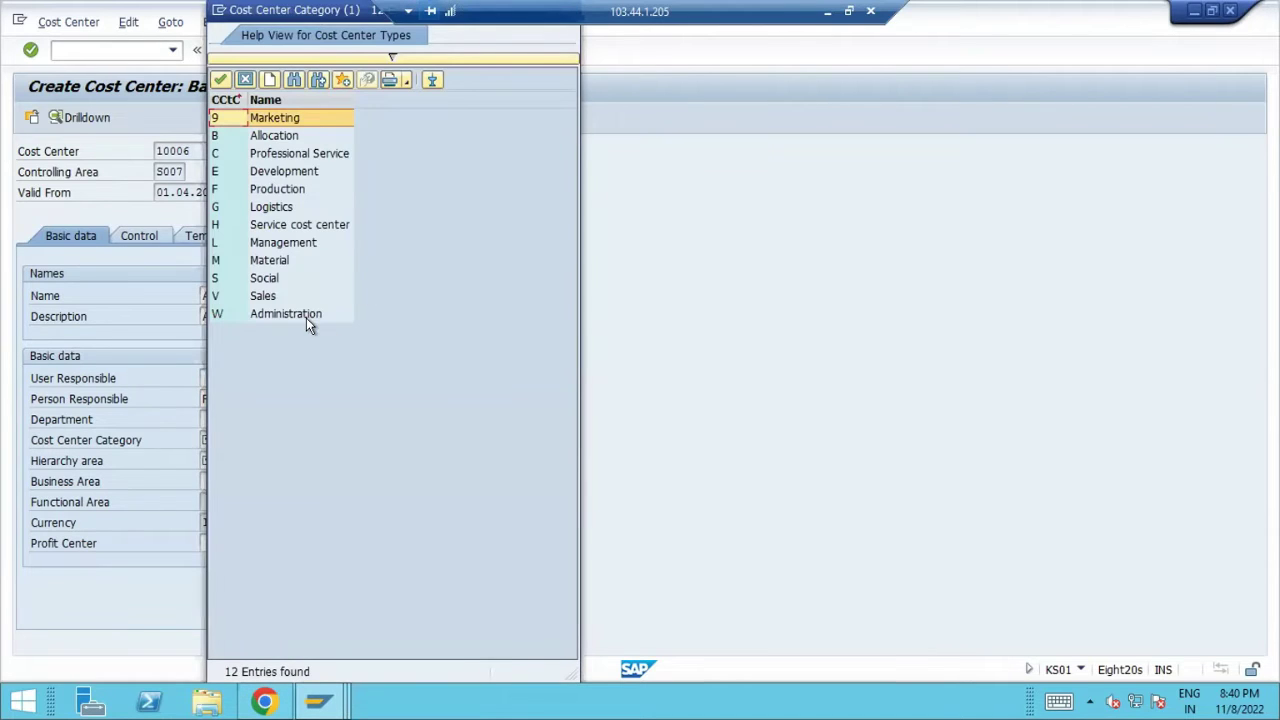
{"action": "double_click", "coordinate": [287, 135]}
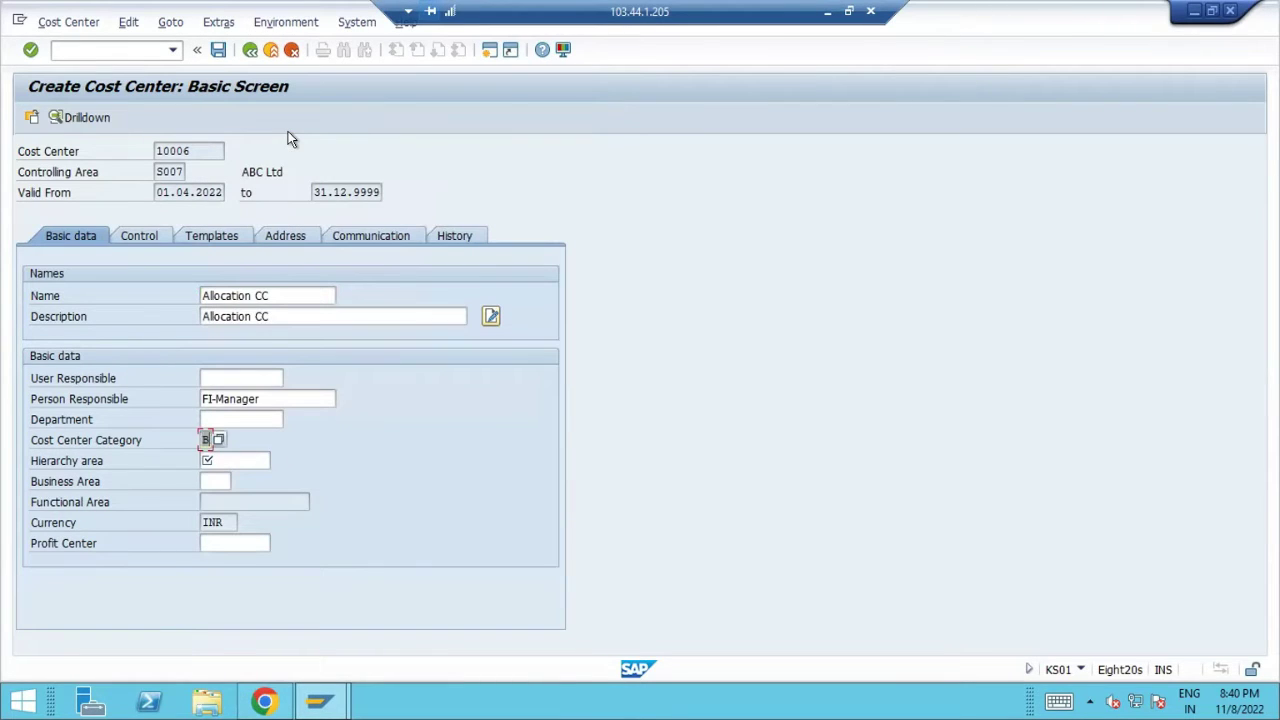
Assign the hierarchy area ST-S007 to the cost center and save it
{"action": "key", "text": "Tab"}
{"action": "left_click", "coordinate": [279, 458]}
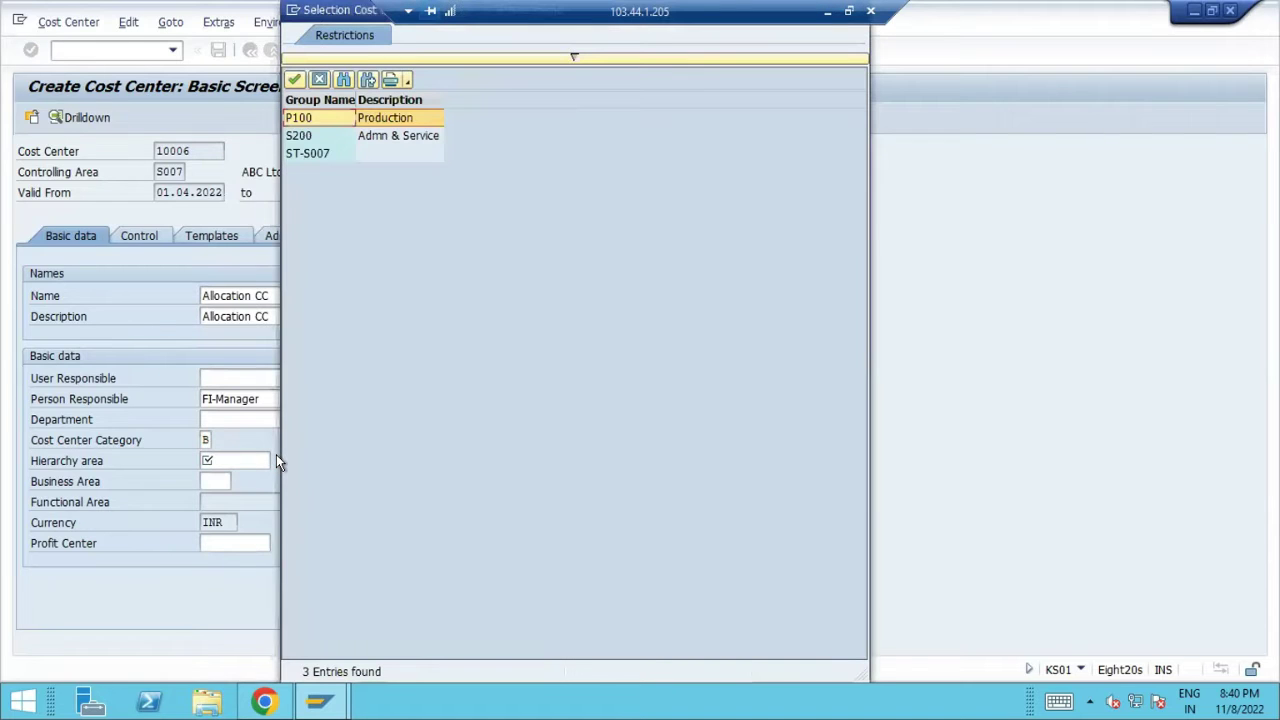
{"action": "left_click", "coordinate": [316, 153]}
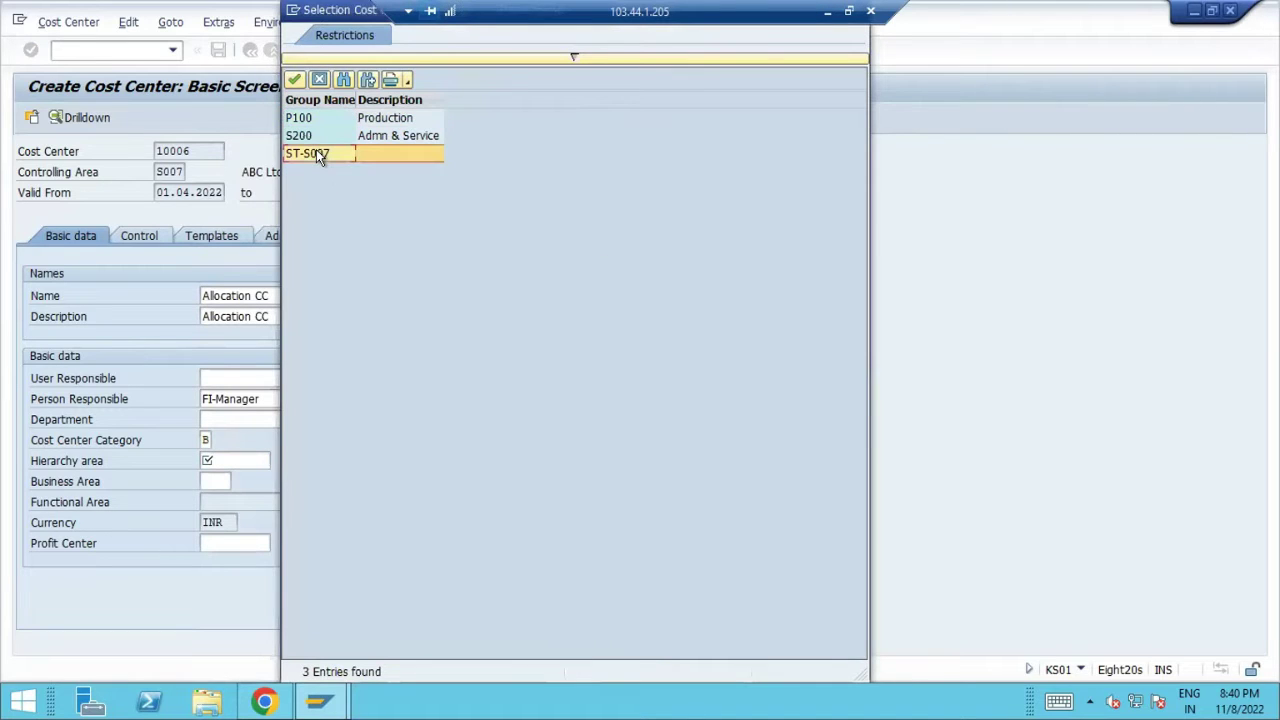
{"action": "double_click", "coordinate": [316, 153]}
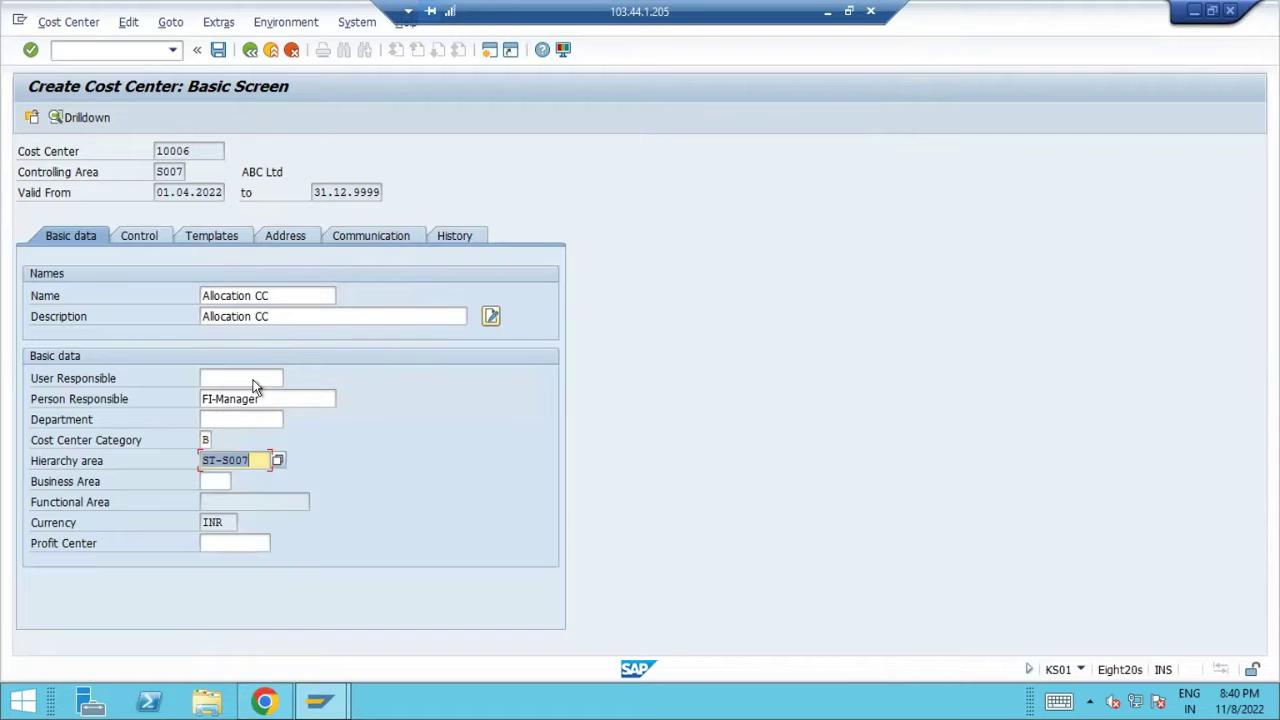
{"action": "key", "text": "ctrl+s"}
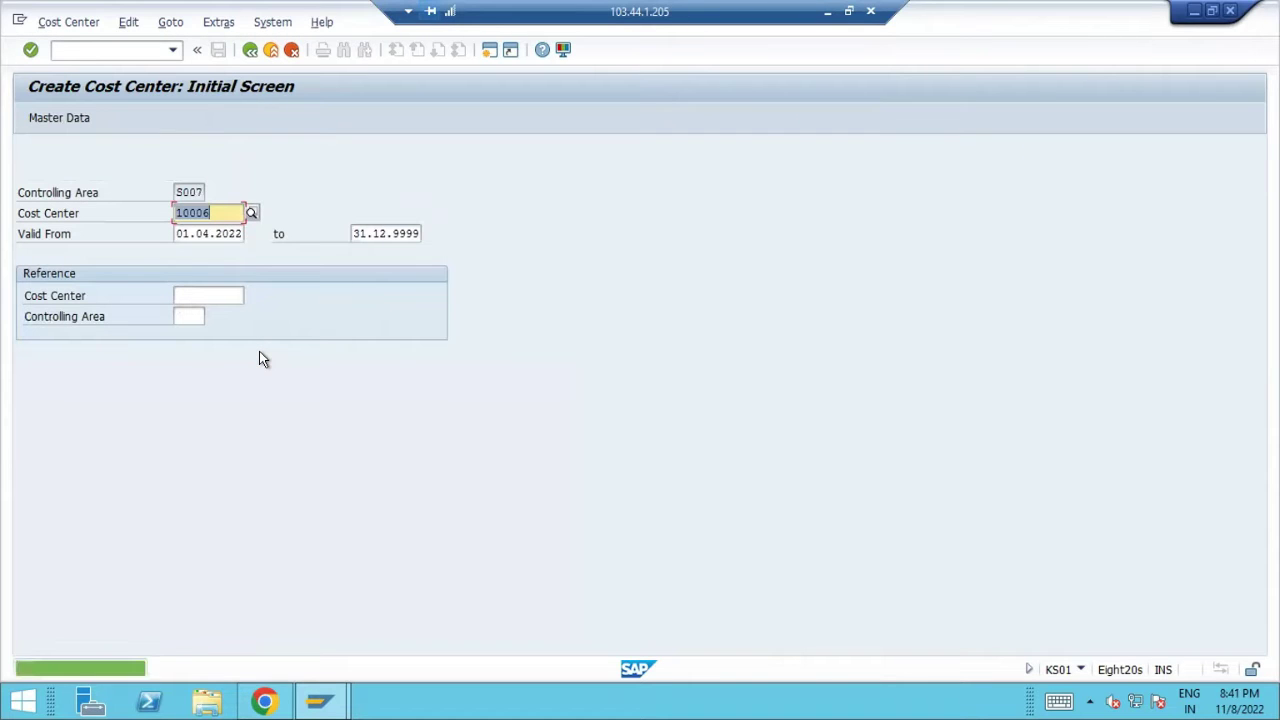
Return to SAP Easy Access and display the standard hierarchy for cost center group ST-S007
{"action": "left_click", "coordinate": [272, 50]}
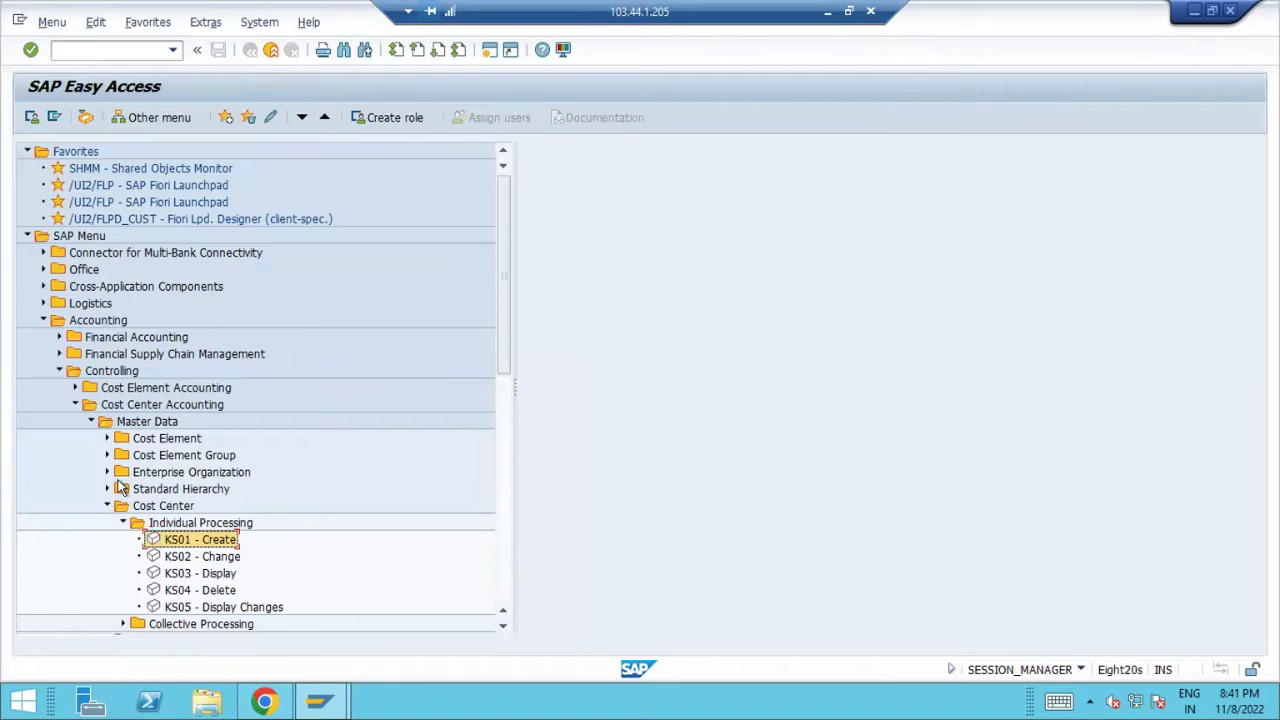
{"action": "left_click", "coordinate": [107, 489]}
{"action": "left_click", "coordinate": [209, 524]}
{"action": "double_click", "coordinate": [209, 524]}
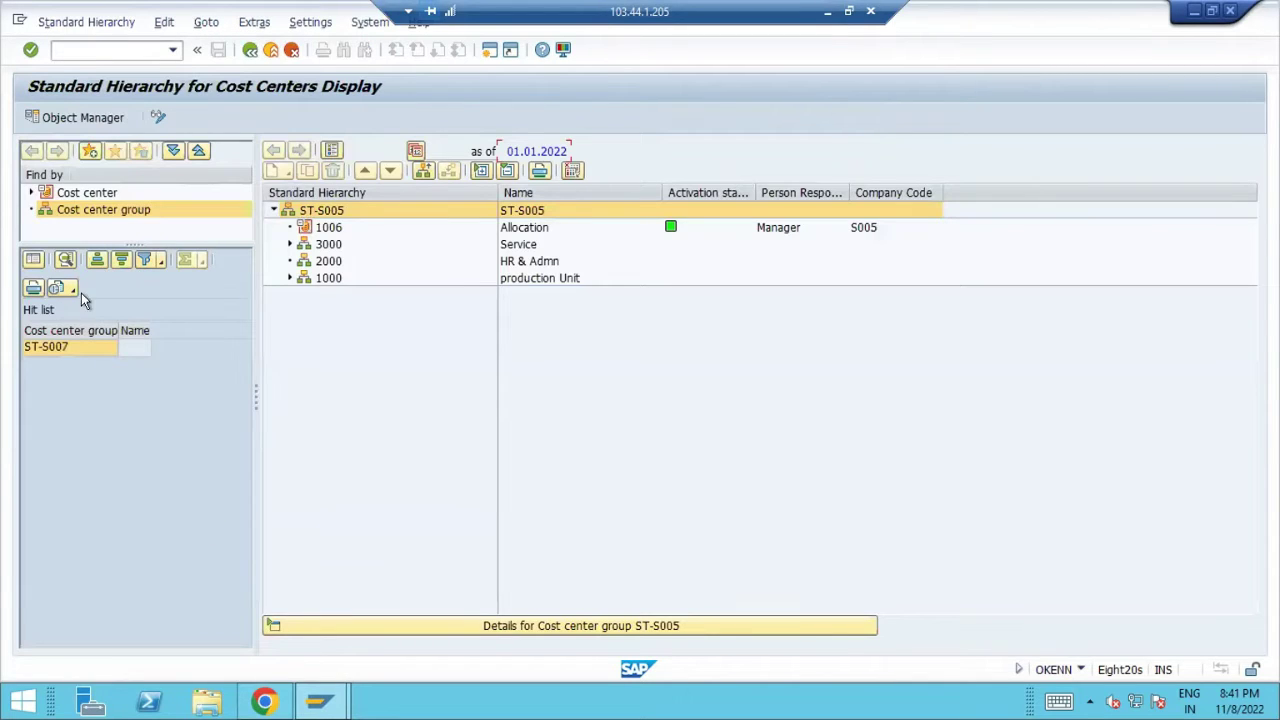
{"action": "double_click", "coordinate": [40, 349]}
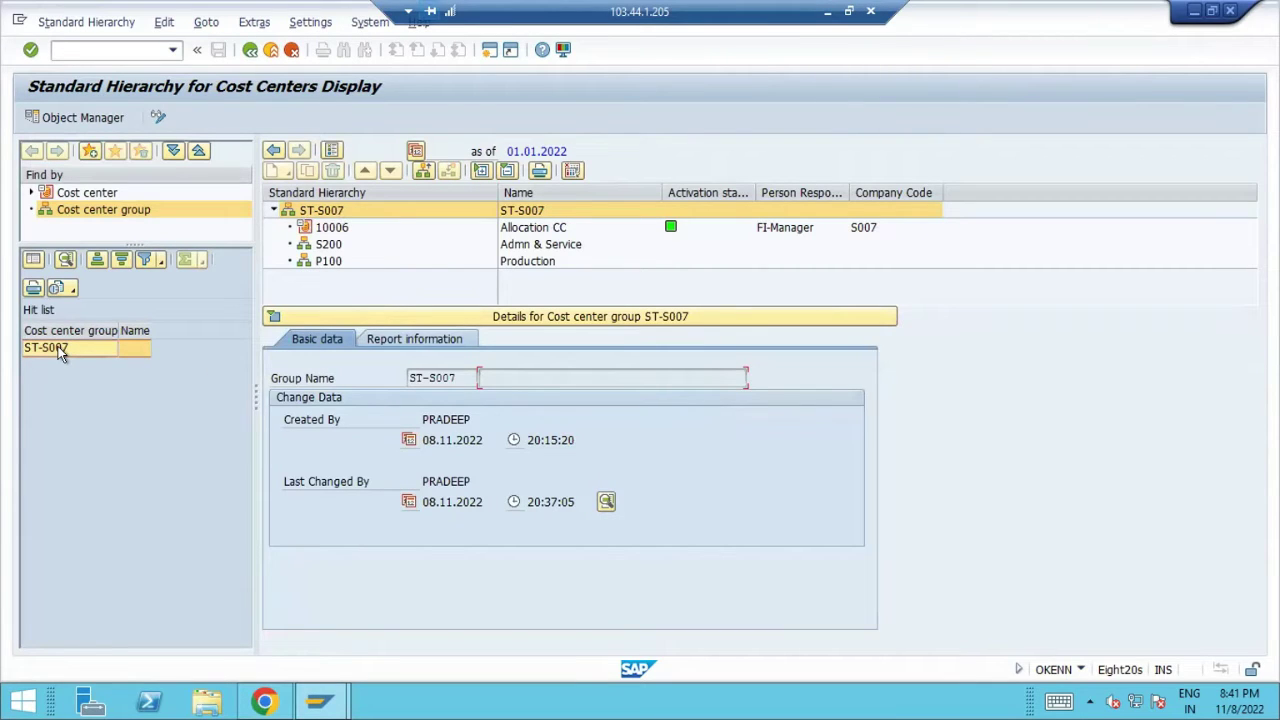
Collapse the group details and check cost center 10006 and groups S200 and P100 under ST-S007
{"action": "left_click", "coordinate": [273, 317]}
{"action": "left_click", "coordinate": [322, 228]}
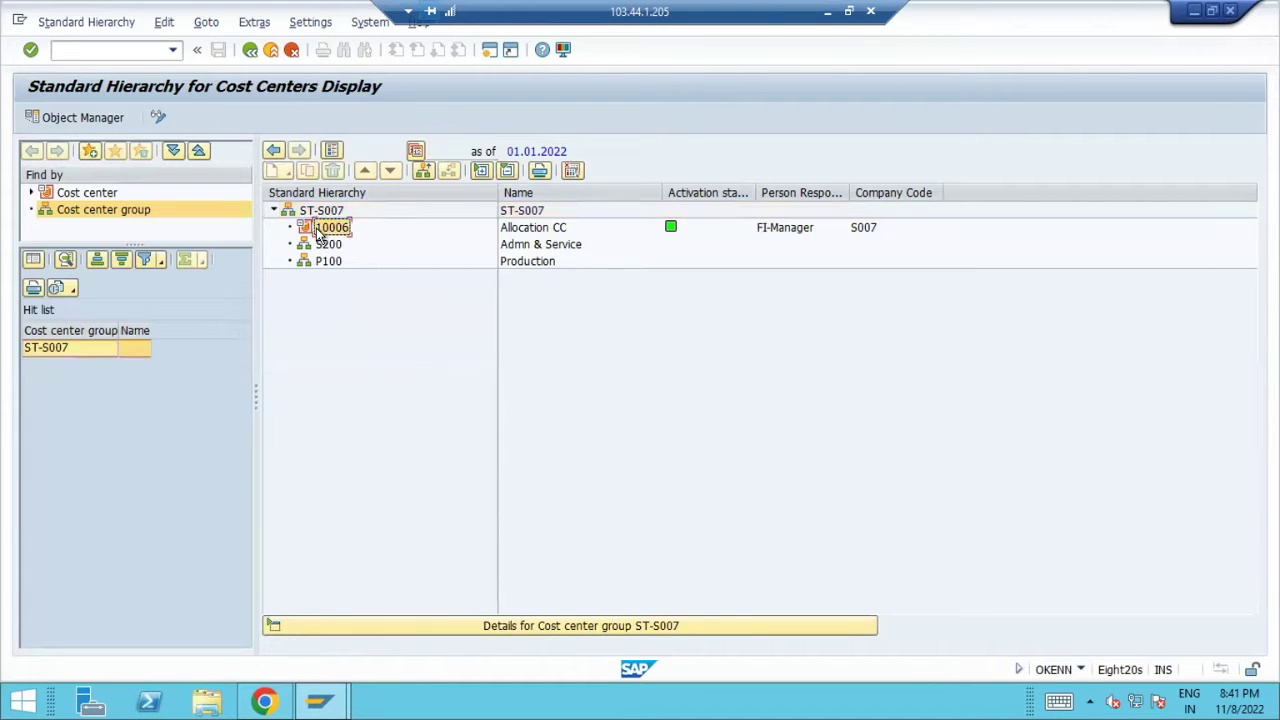
{"action": "left_click", "coordinate": [327, 246]}
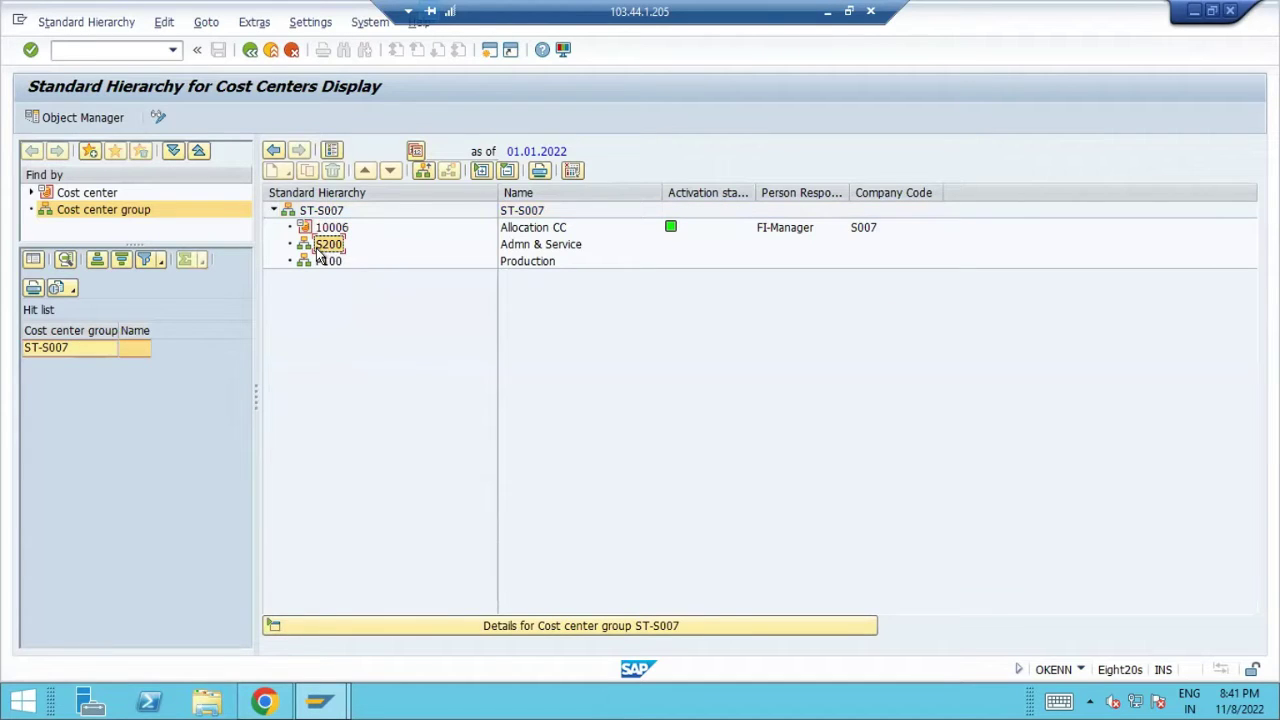
{"action": "left_click", "coordinate": [329, 262]}
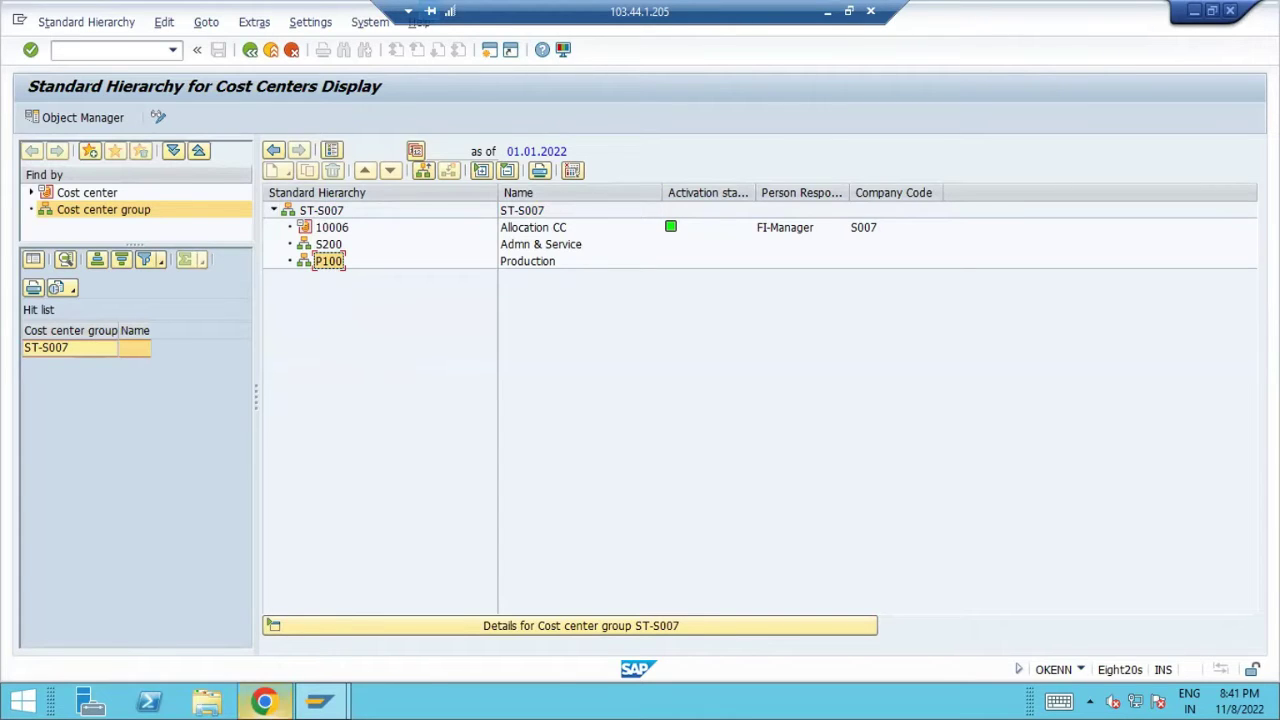
Switch to the SAP Fiori launchpad in Chrome and try to go to the Master Data group
{"action": "left_click", "coordinate": [264, 700]}
{"action": "left_click", "coordinate": [1229, 87]}
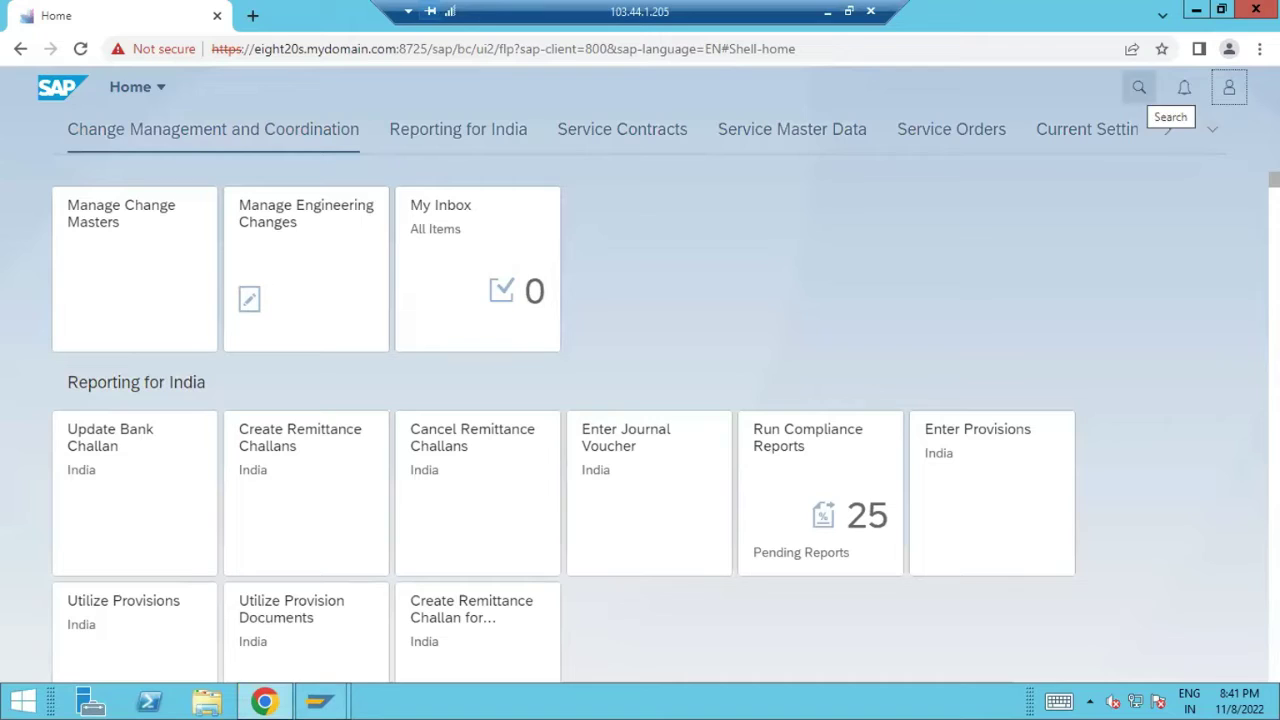
{"action": "left_click", "coordinate": [1213, 132]}
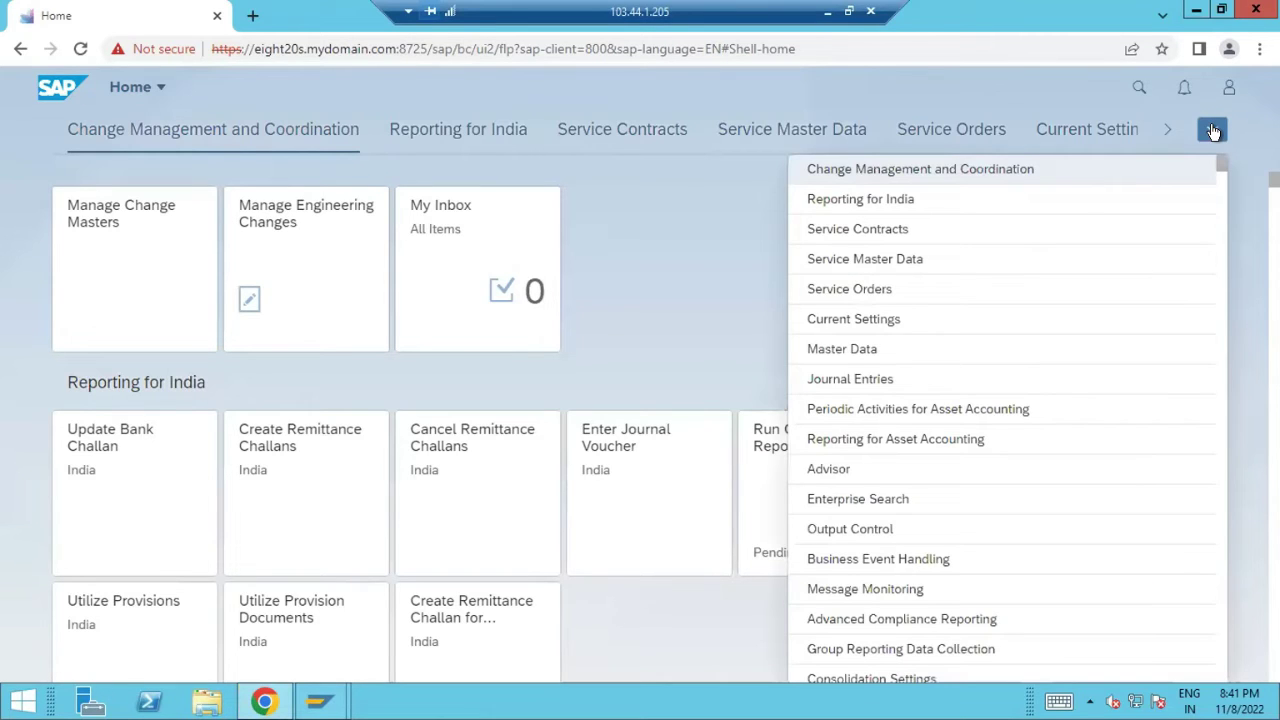
{"action": "left_click", "coordinate": [835, 350]}
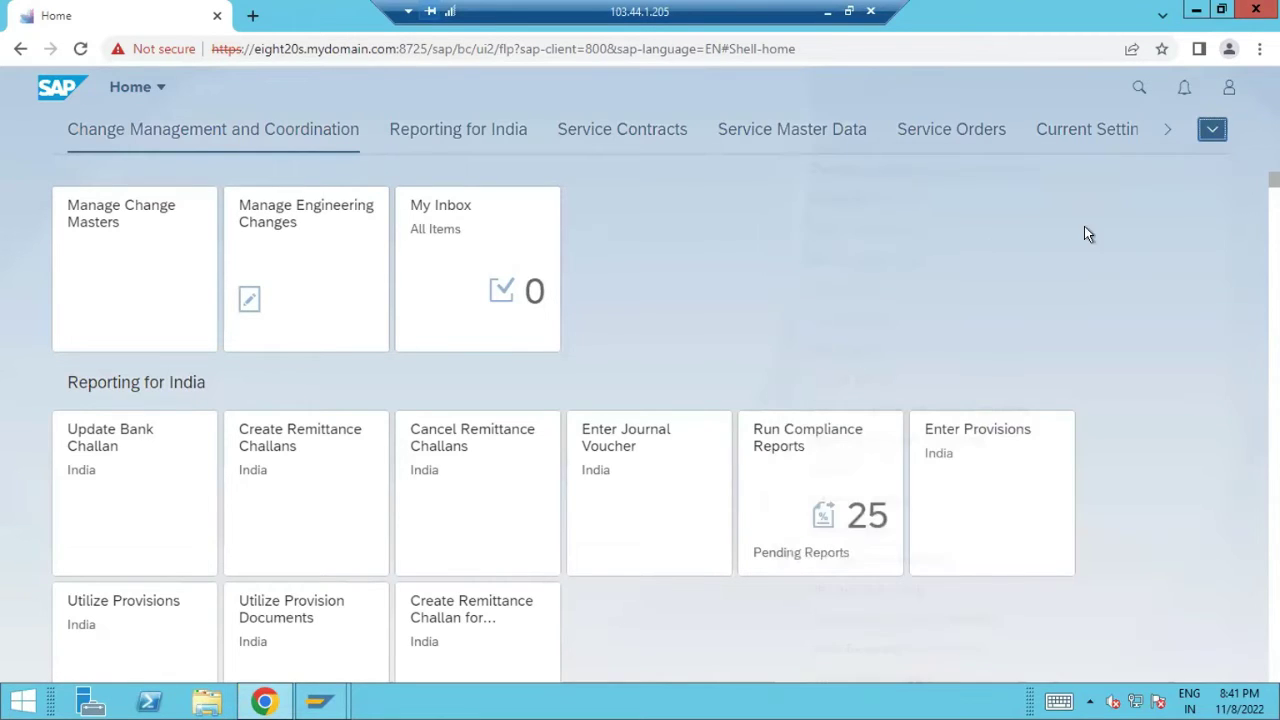
Retry jumping to the Master Data group from the launchpad's list of groups
{"action": "left_click", "coordinate": [1212, 132]}
{"action": "left_click", "coordinate": [1212, 132]}
{"action": "left_click", "coordinate": [1212, 132]}
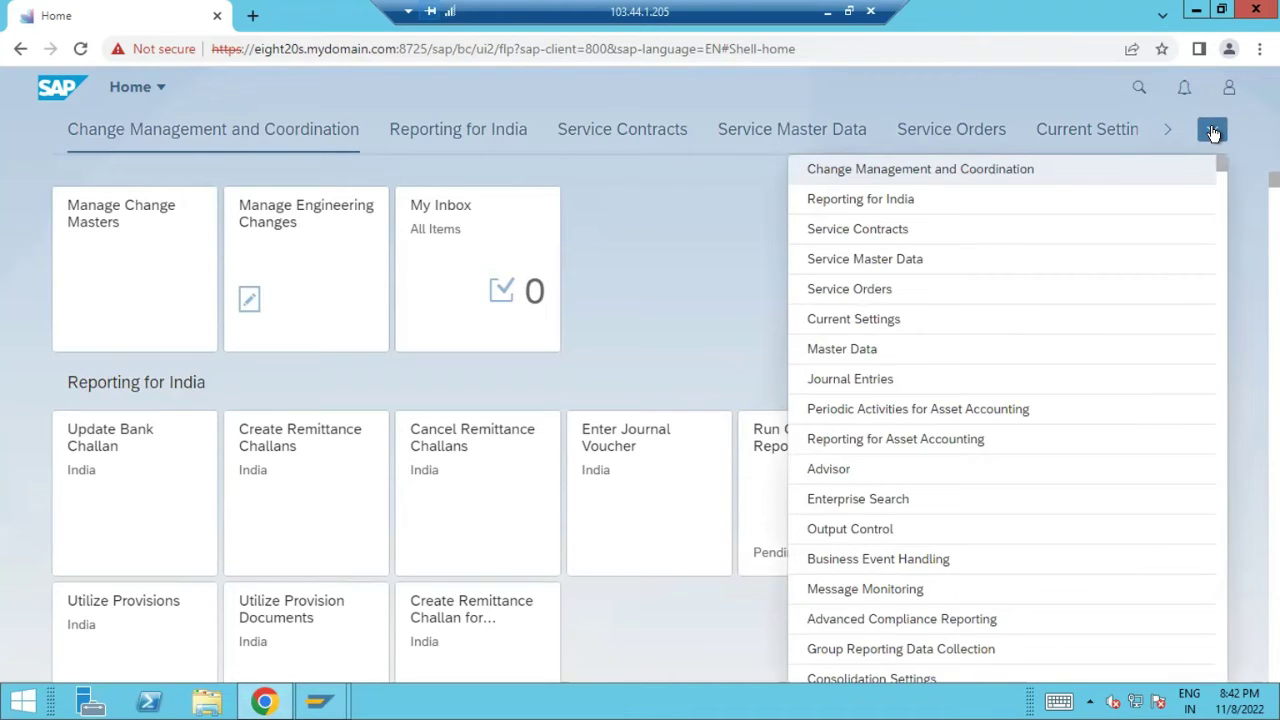
{"action": "left_click", "coordinate": [828, 348]}
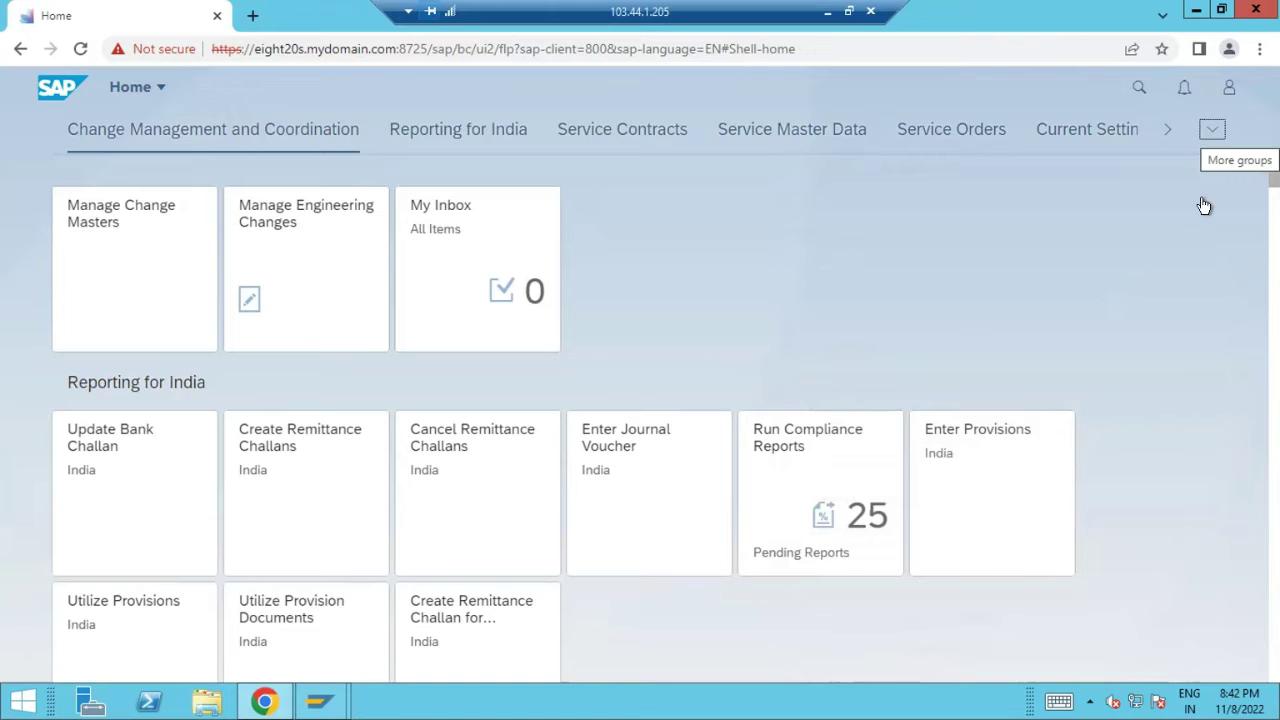
{"action": "left_click", "coordinate": [1212, 135]}
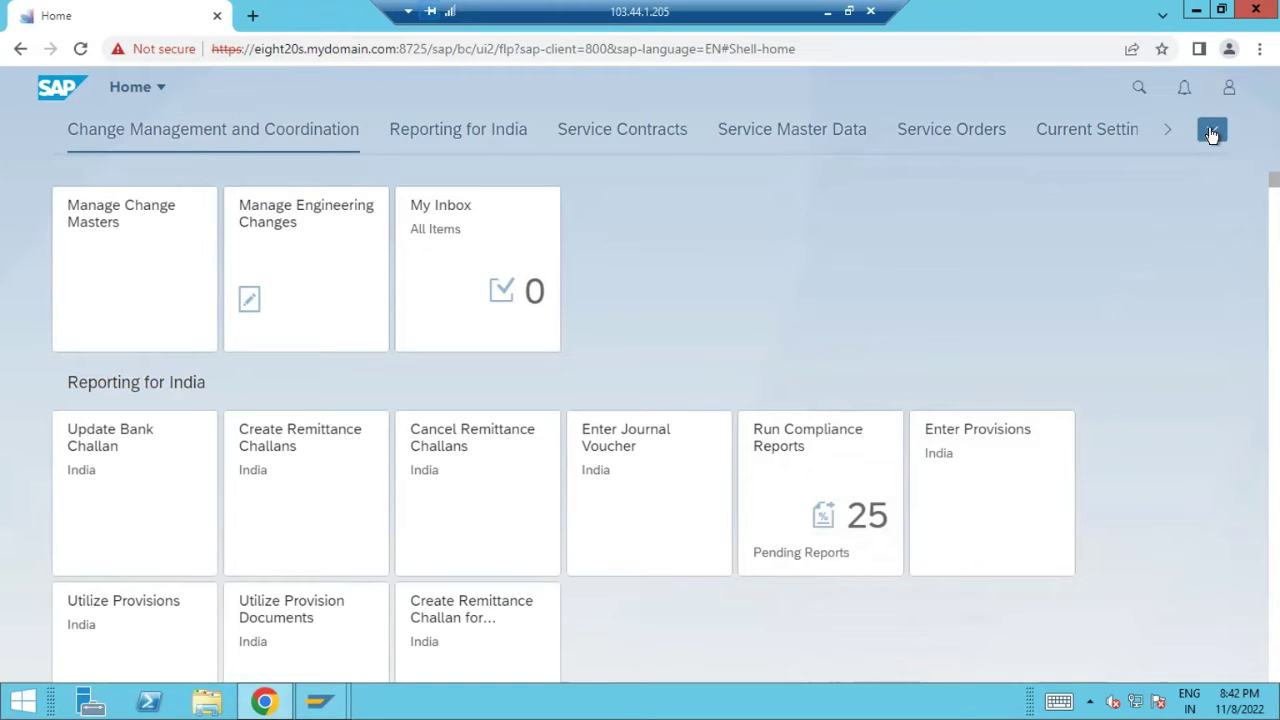
{"action": "left_click", "coordinate": [1212, 135]}
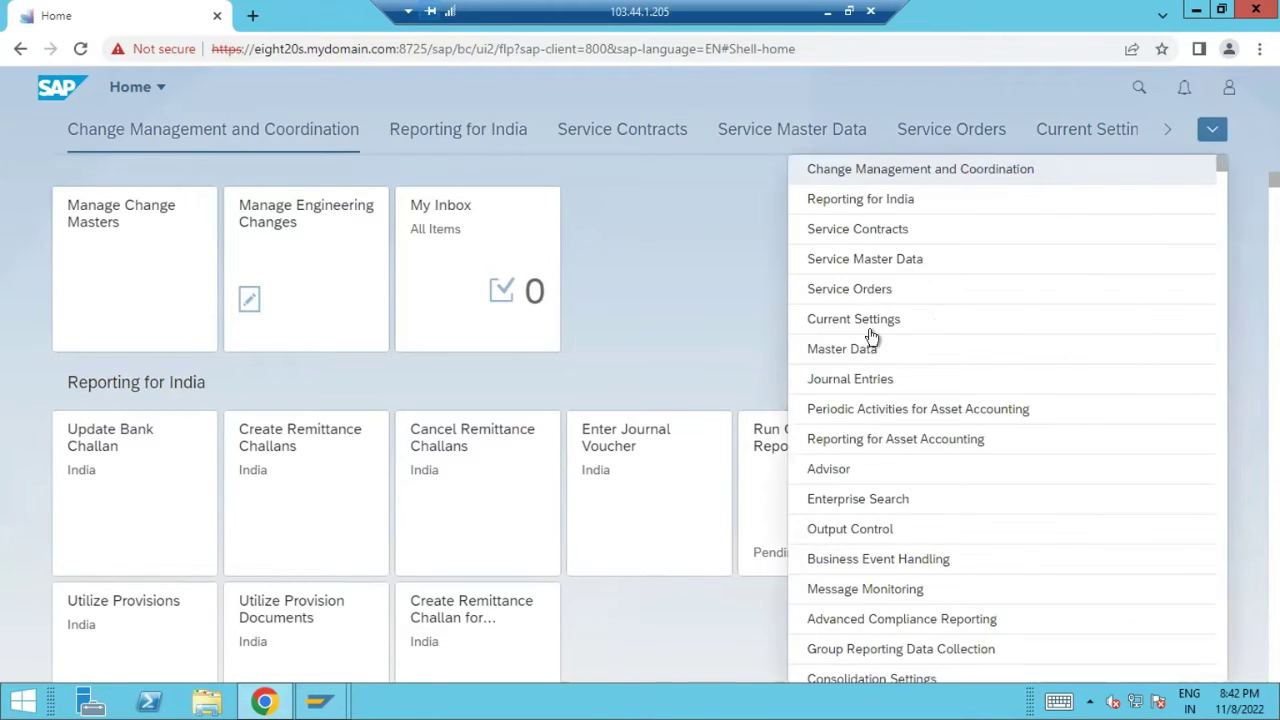
{"action": "left_click", "coordinate": [841, 349]}
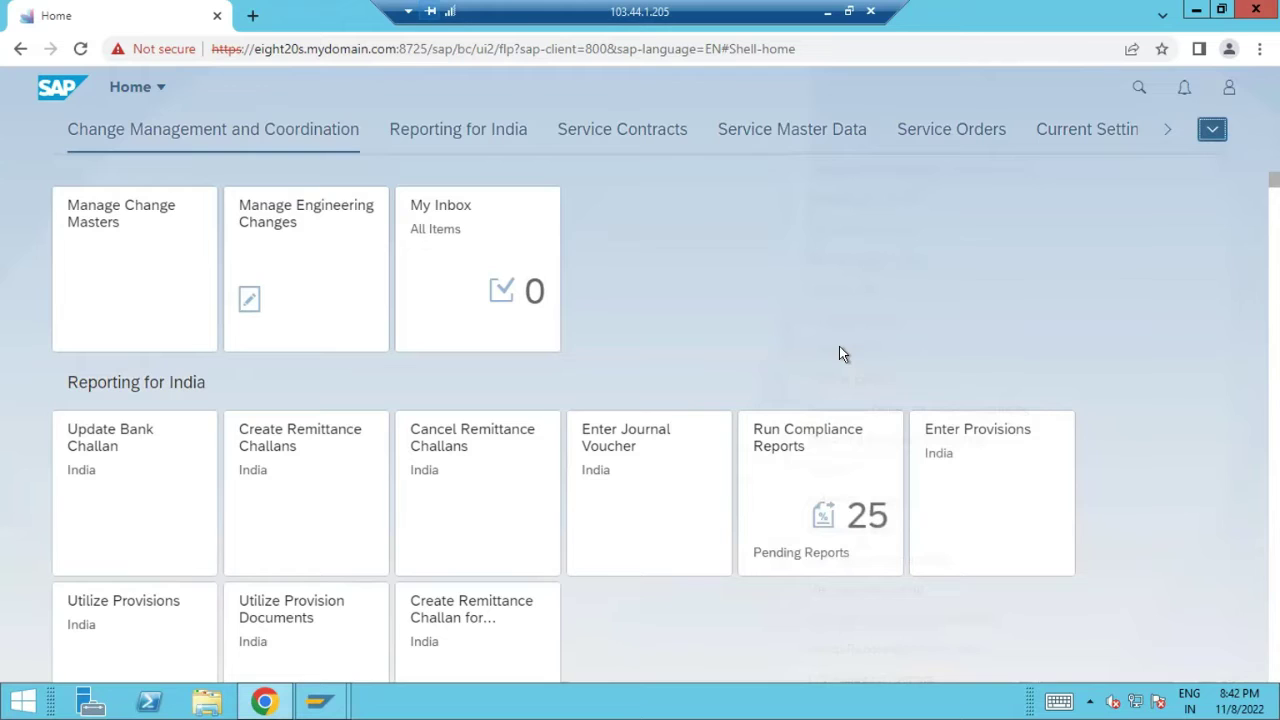
Reload the launchpad home page and go to the Master Data group
{"action": "left_click", "coordinate": [80, 49]}
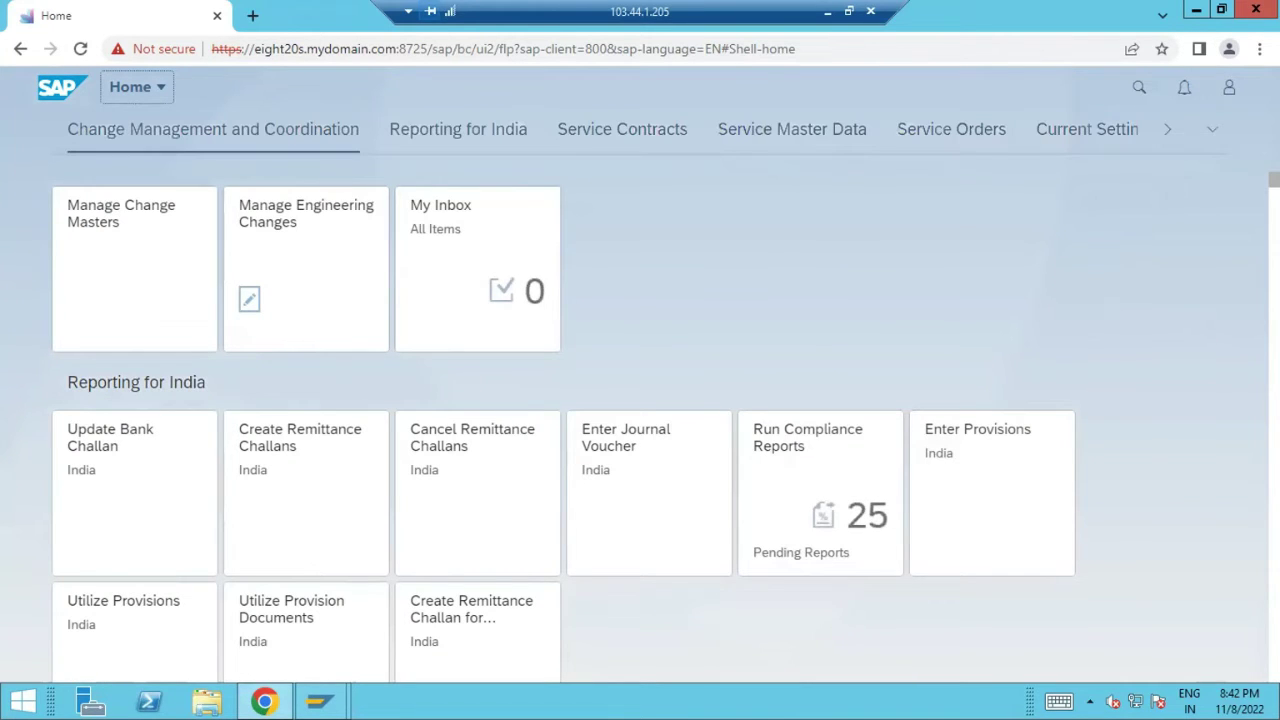
{"action": "left_click", "coordinate": [1215, 133]}
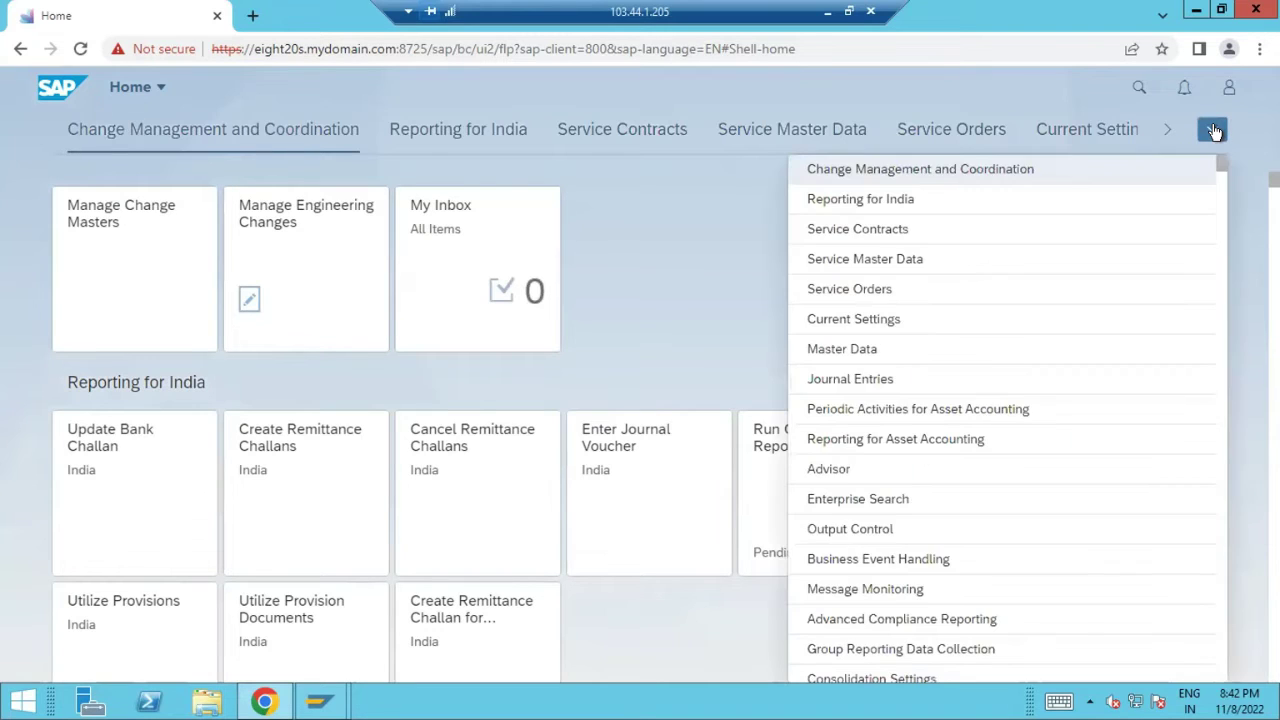
{"action": "left_click", "coordinate": [839, 351]}
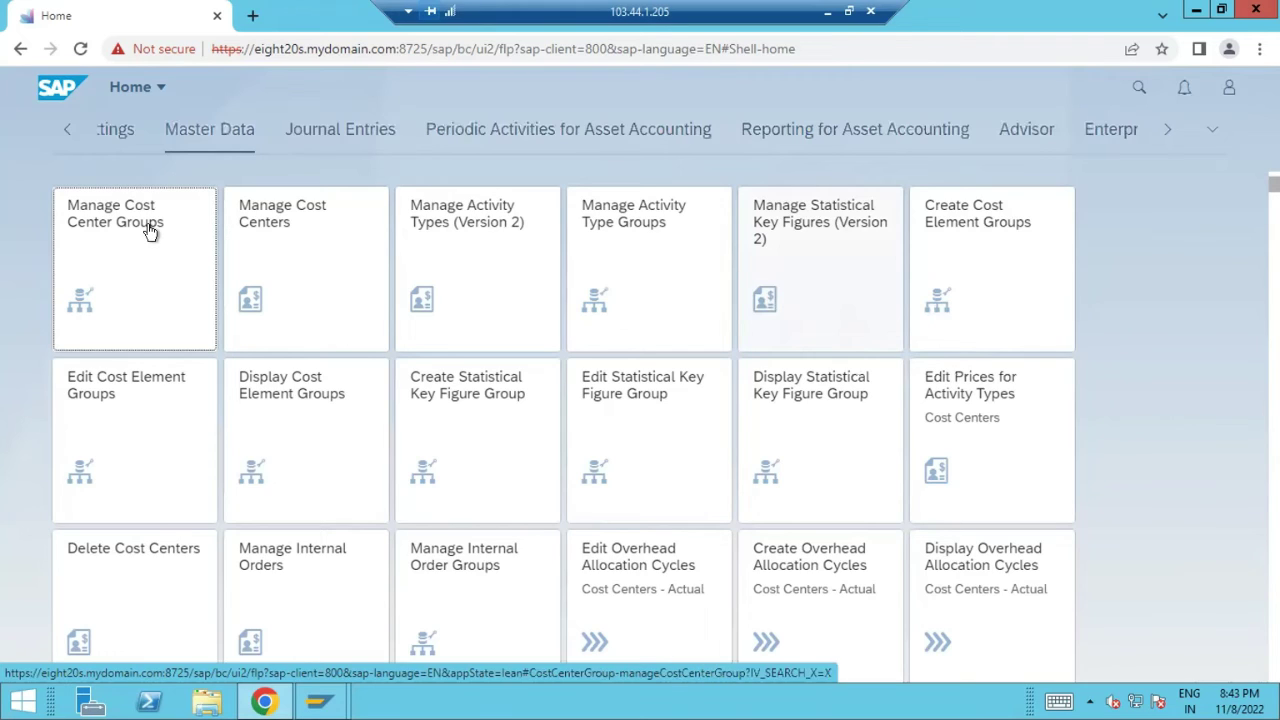
Open Manage Cost Center Groups, list the groups in controlling area S007, and return to the launchpad
{"action": "left_click", "coordinate": [149, 231]}
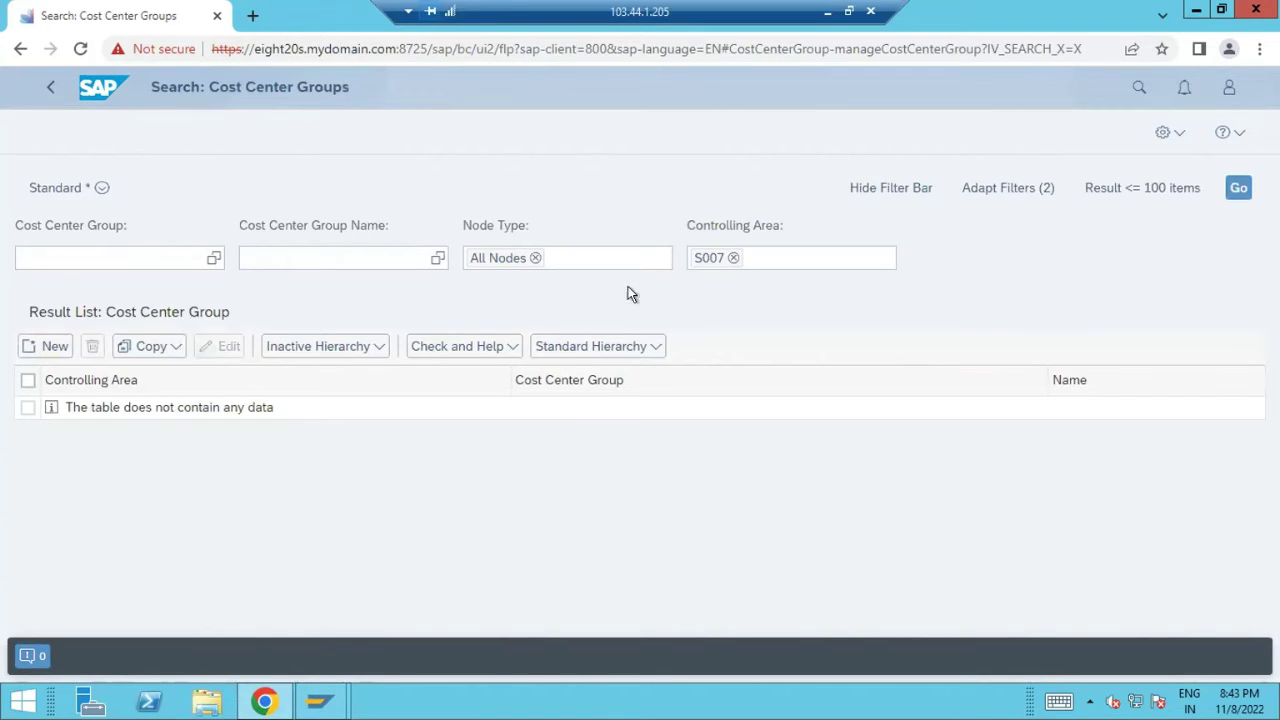
{"action": "left_click", "coordinate": [1237, 193]}
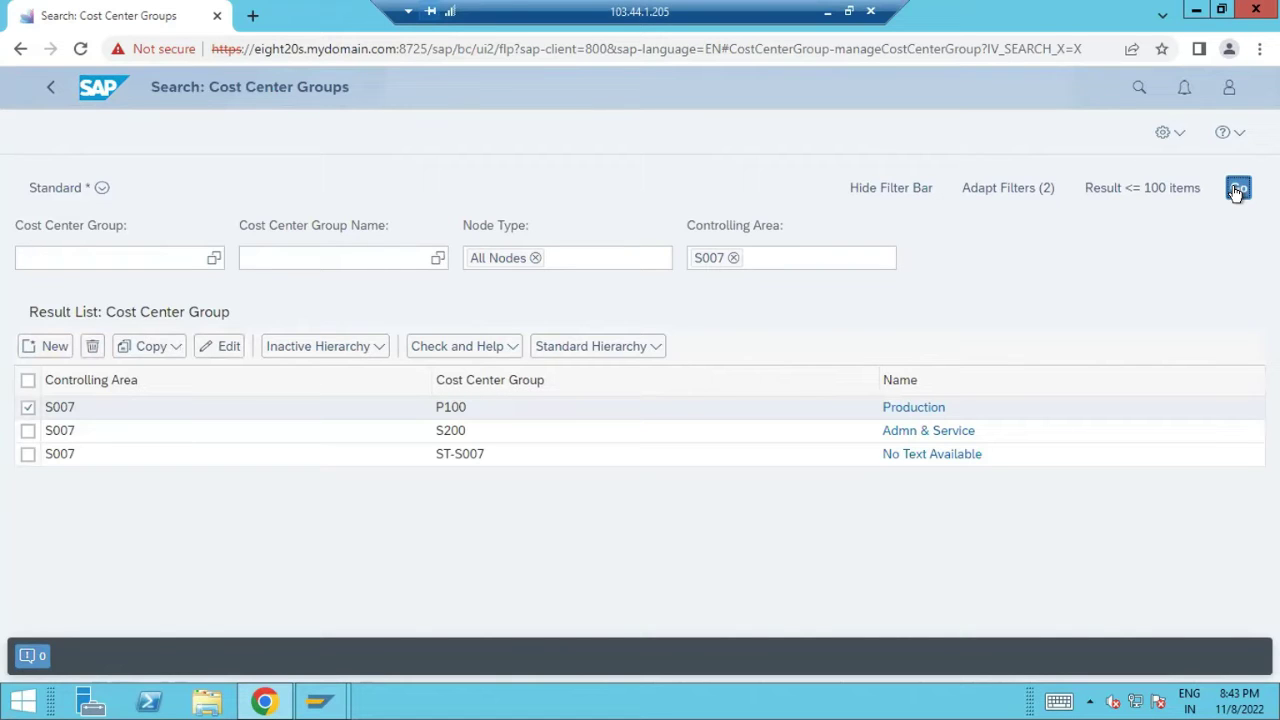
{"action": "left_click", "coordinate": [52, 90]}
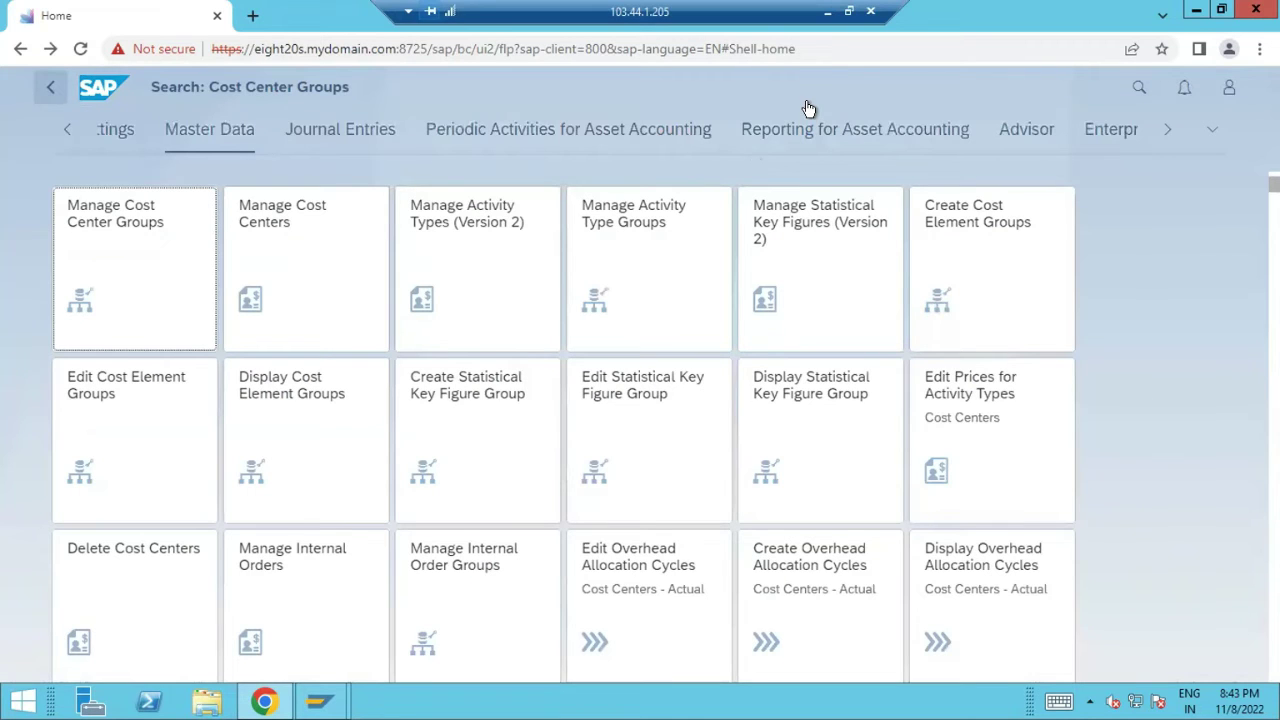
Open Manage Cost Centers and list the cost centers using the default filters
{"action": "left_click", "coordinate": [288, 250]}
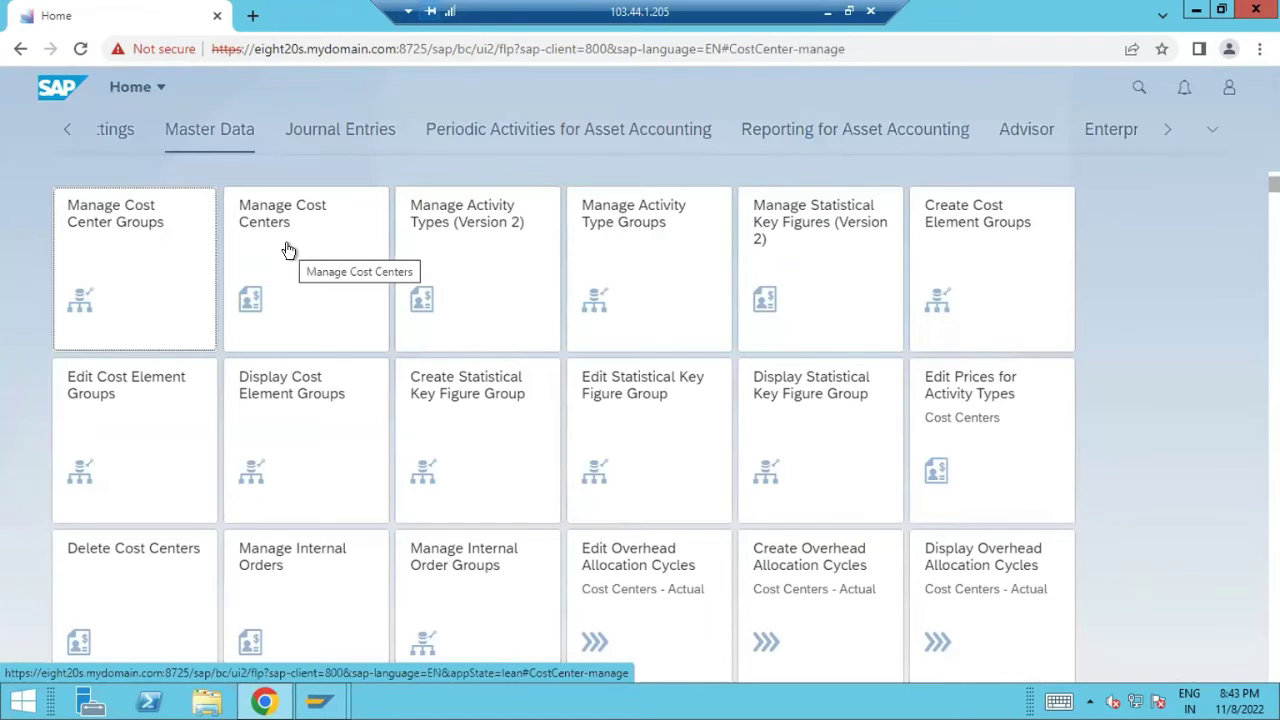
{"action": "left_click", "coordinate": [288, 250]}
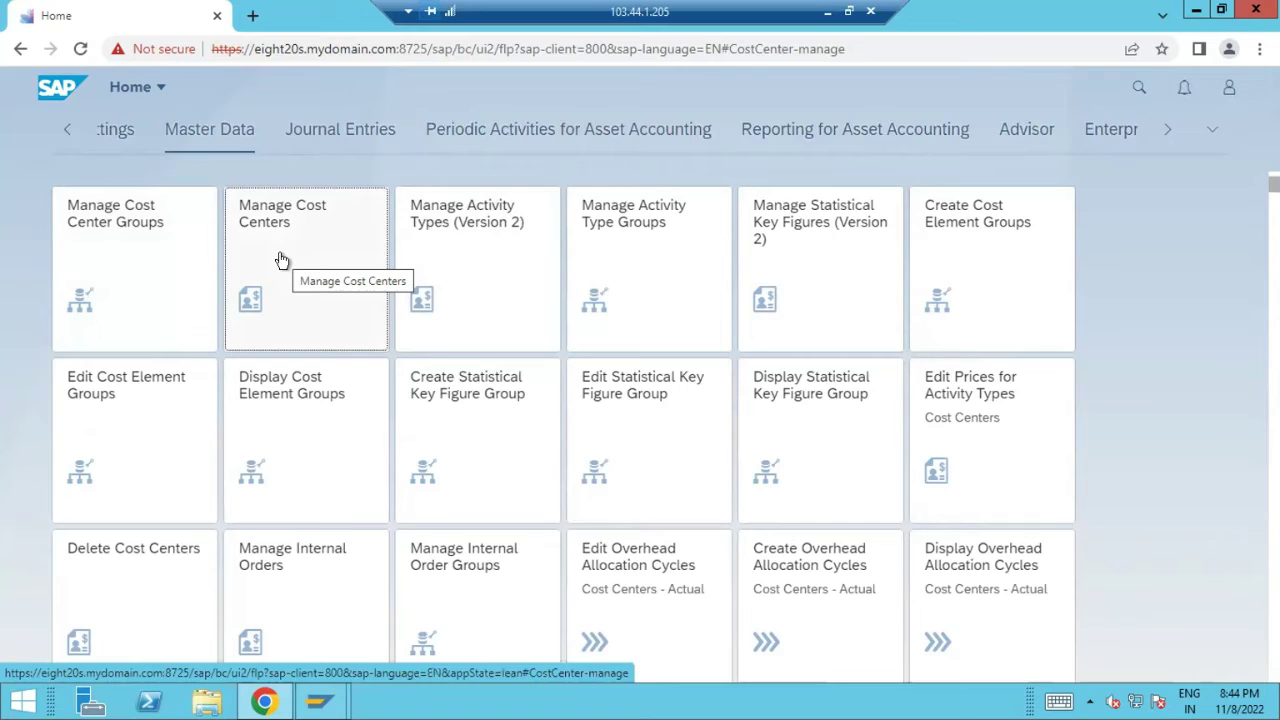
{"action": "left_click", "coordinate": [281, 260]}
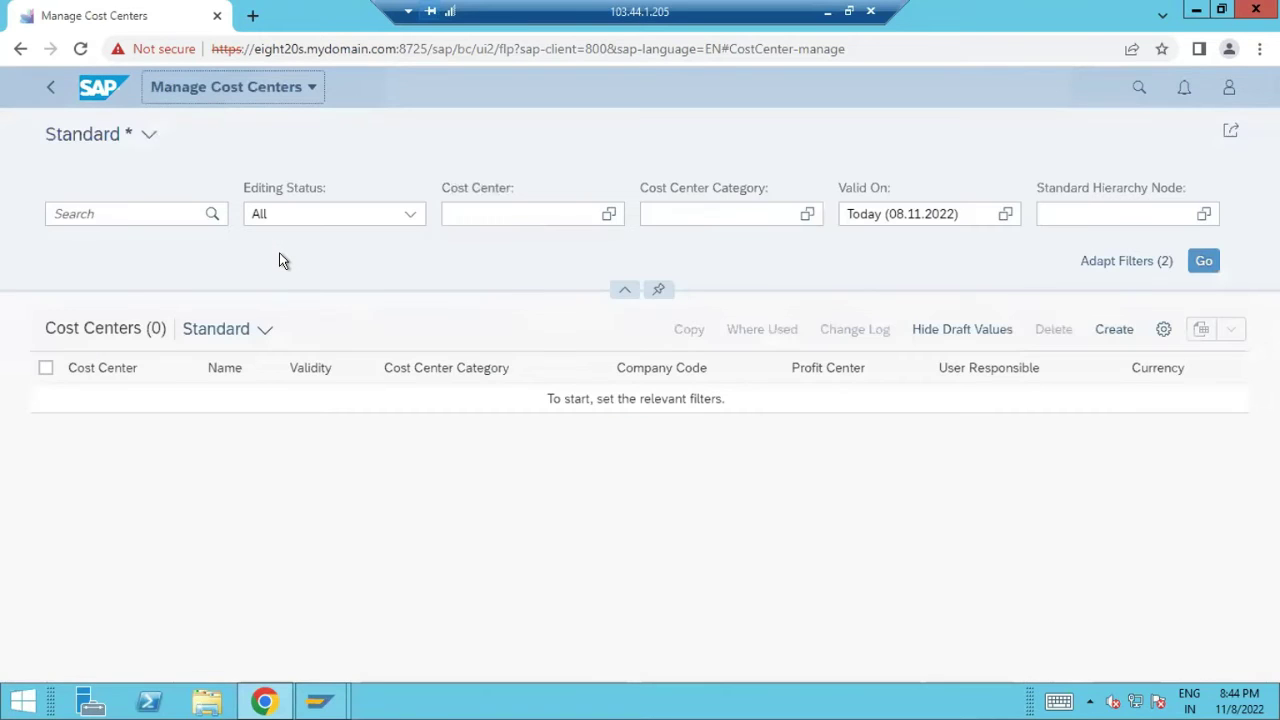
{"action": "left_click", "coordinate": [1204, 261]}
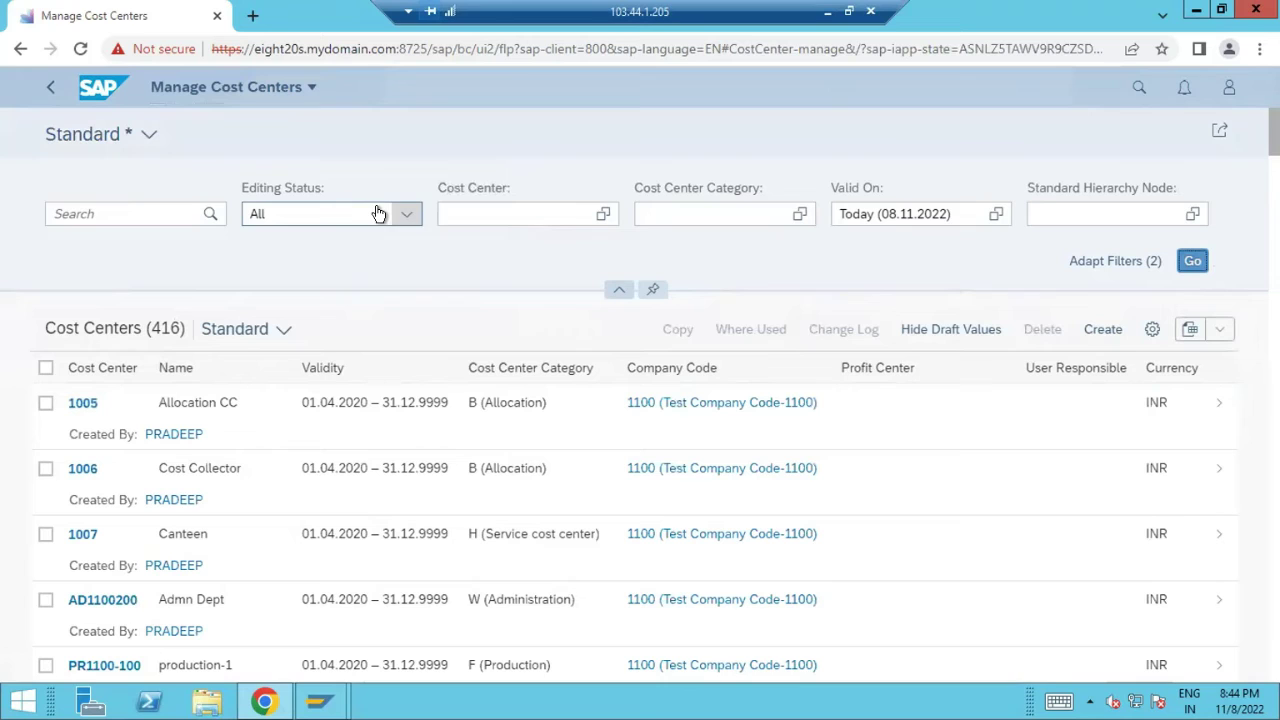
Look up cost centers of company code S007 and set the Cost Center filter to 10006
{"action": "left_click", "coordinate": [602, 217]}
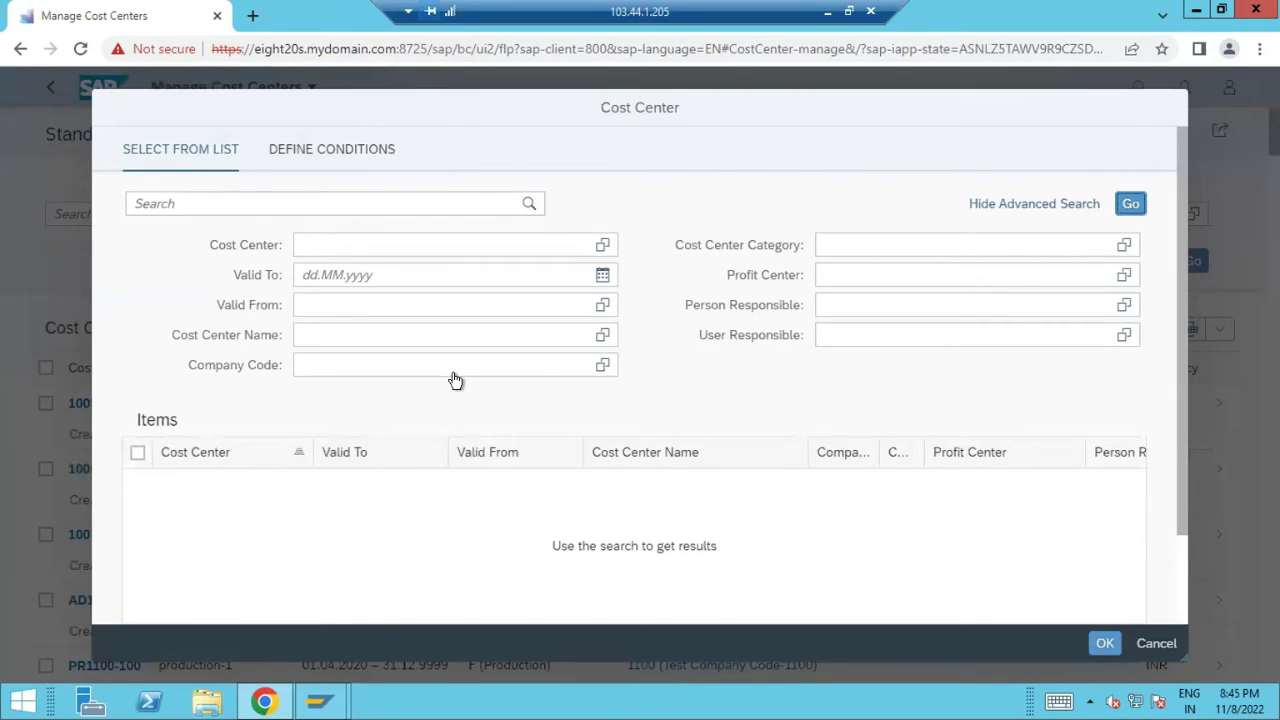
{"action": "left_click", "coordinate": [406, 364]}
{"action": "type", "text": "S007"}
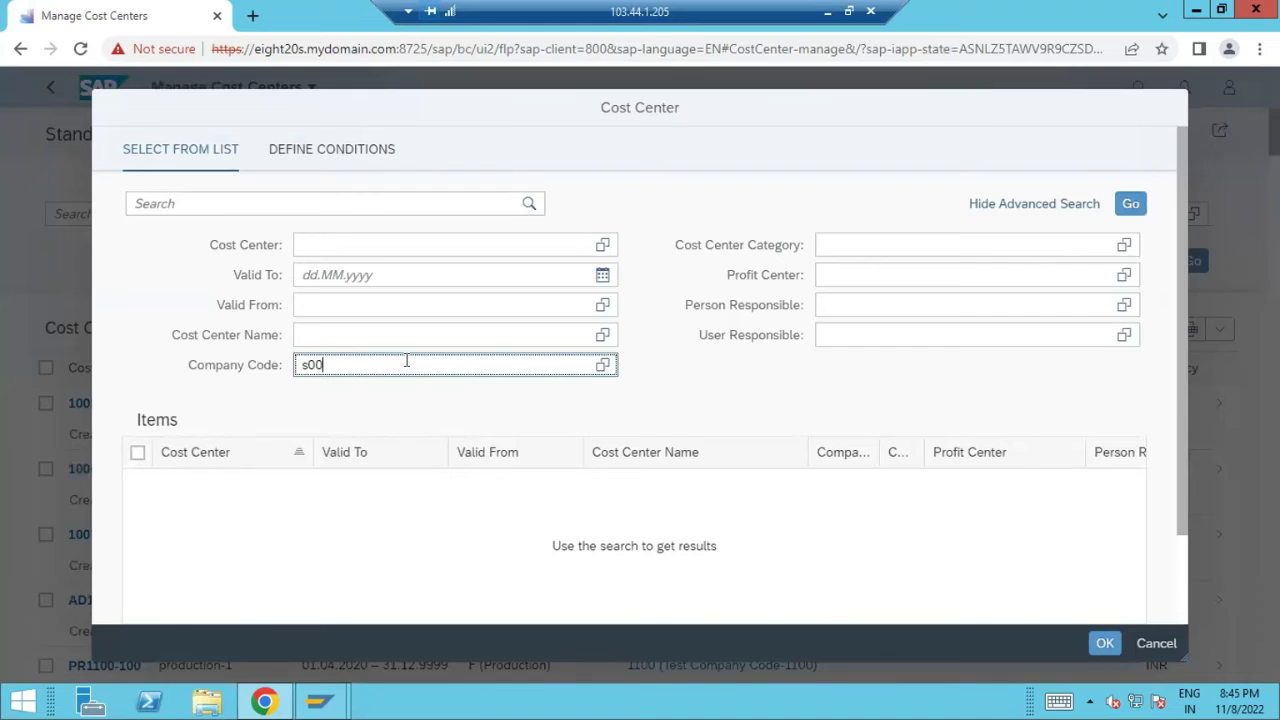
{"action": "key", "text": "Return"}
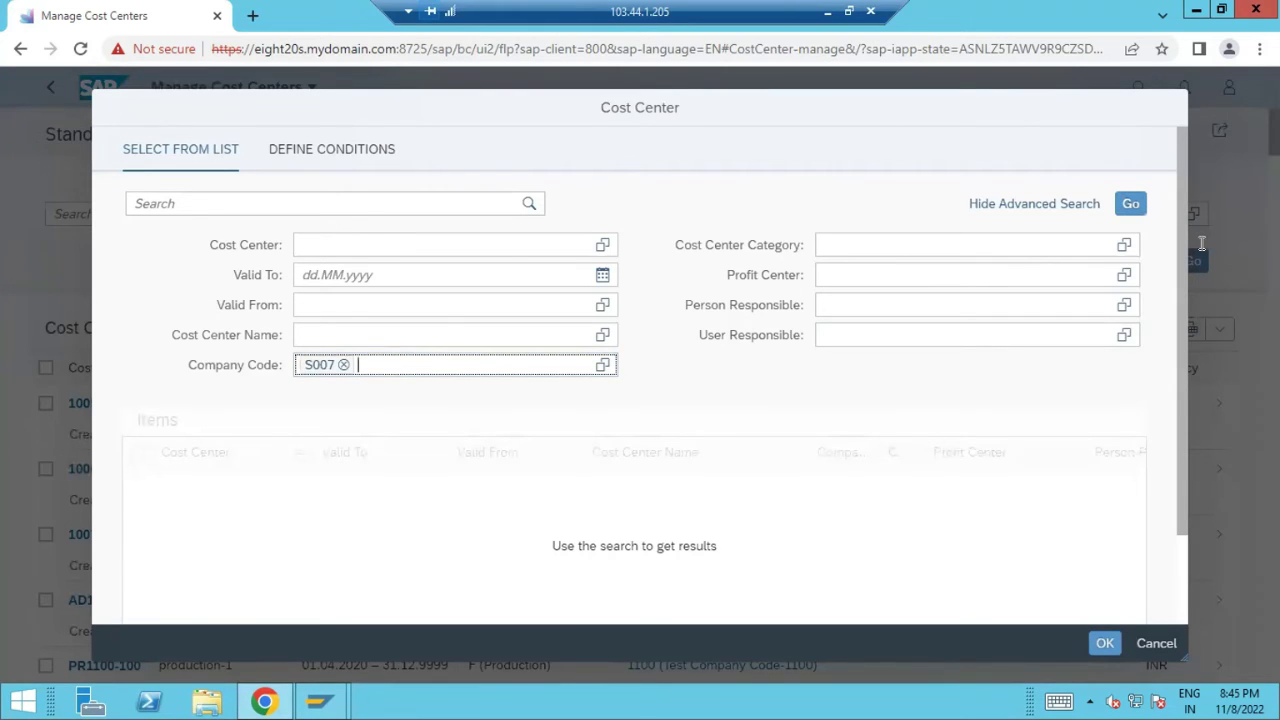
{"action": "left_click", "coordinate": [1131, 206]}
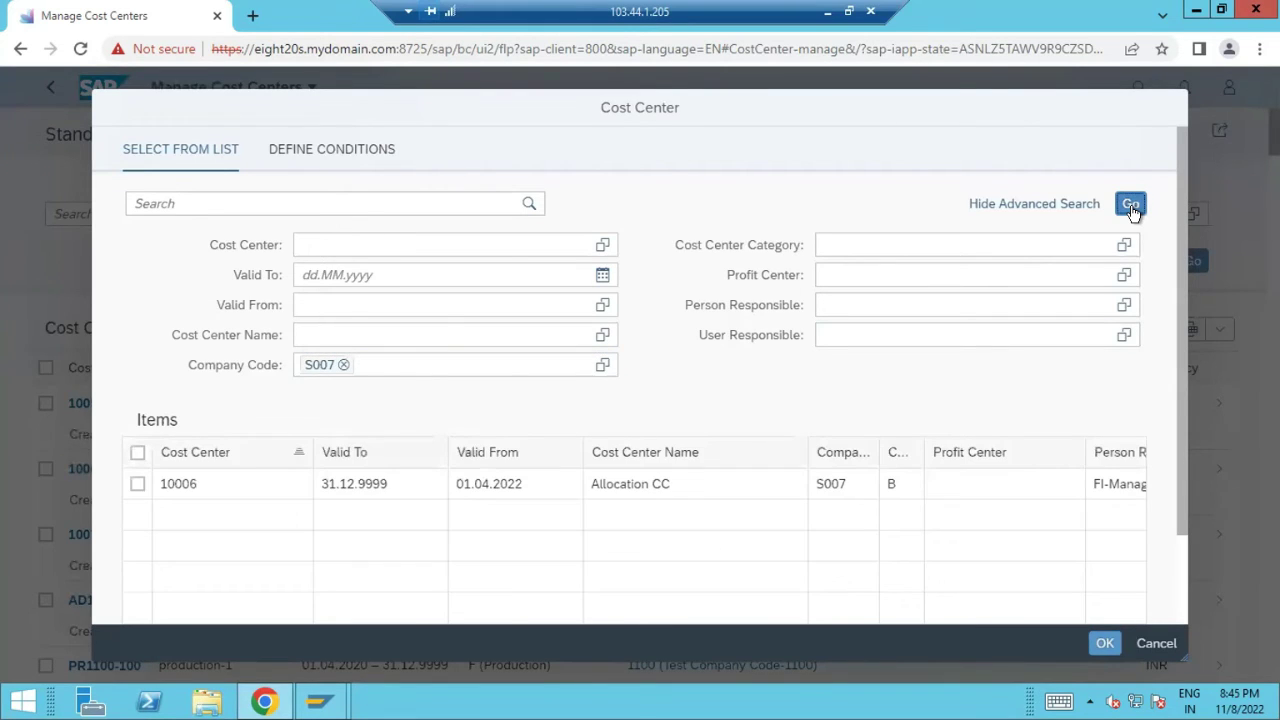
{"action": "left_click", "coordinate": [138, 484]}
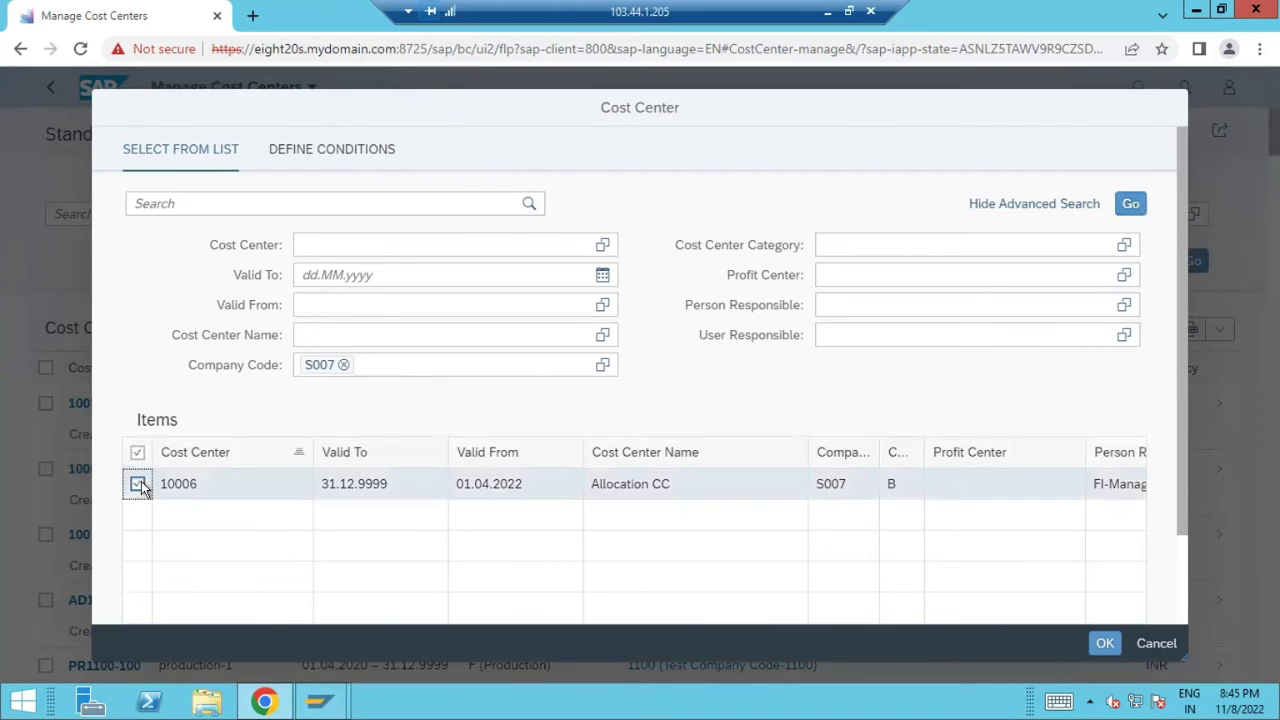
{"action": "left_click", "coordinate": [1104, 643]}
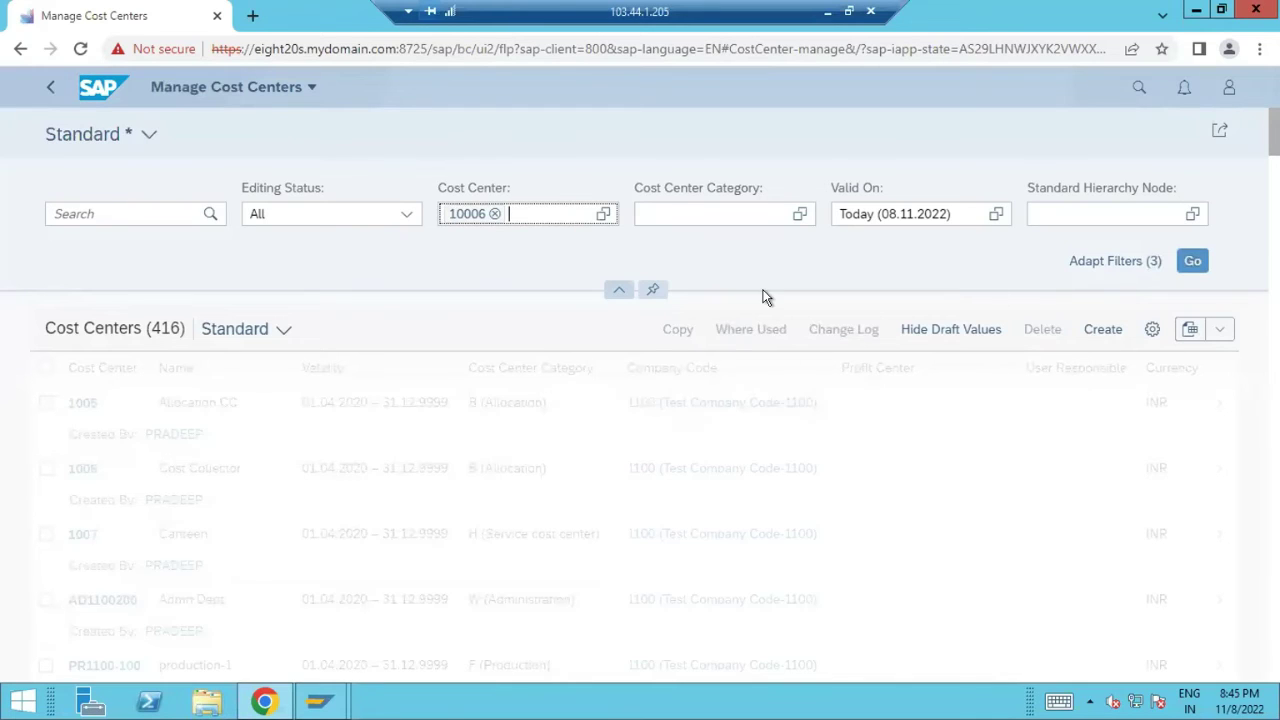
Start a new cost center and enter P1001 as its cost center ID
{"action": "left_click", "coordinate": [1104, 330]}
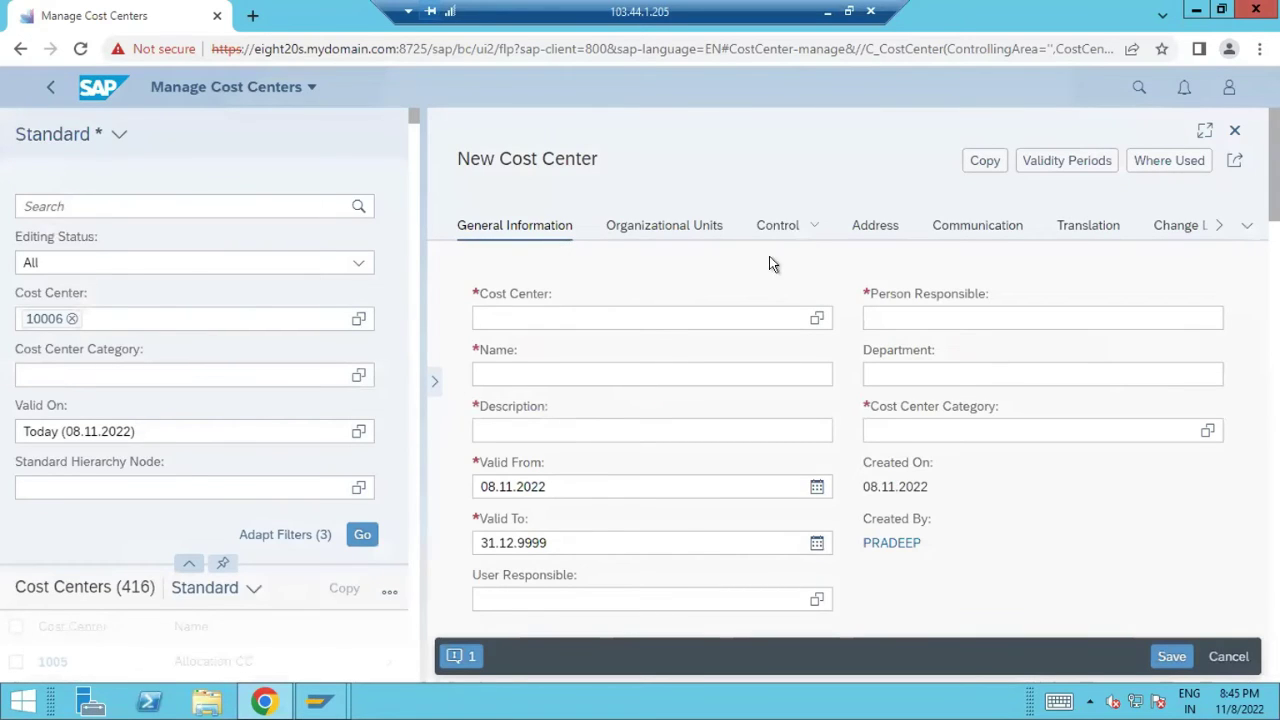
{"action": "left_click", "coordinate": [524, 318]}
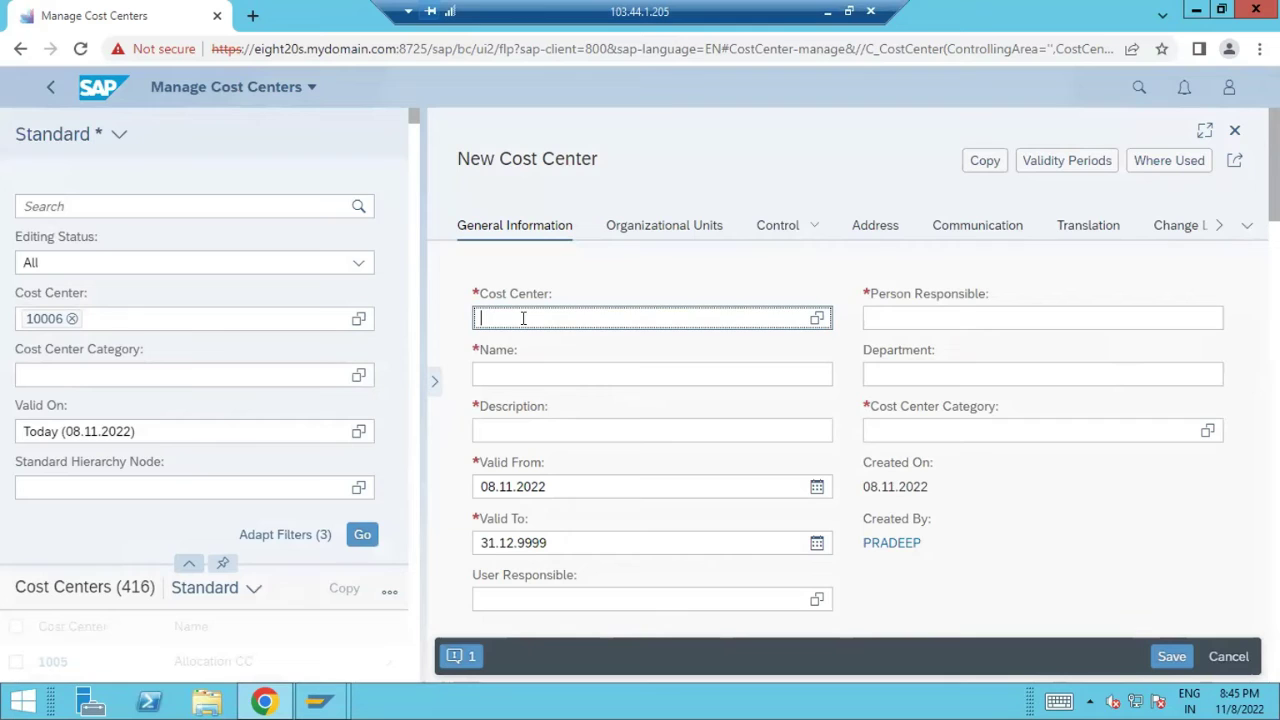
{"action": "left_click", "coordinate": [826, 11]}
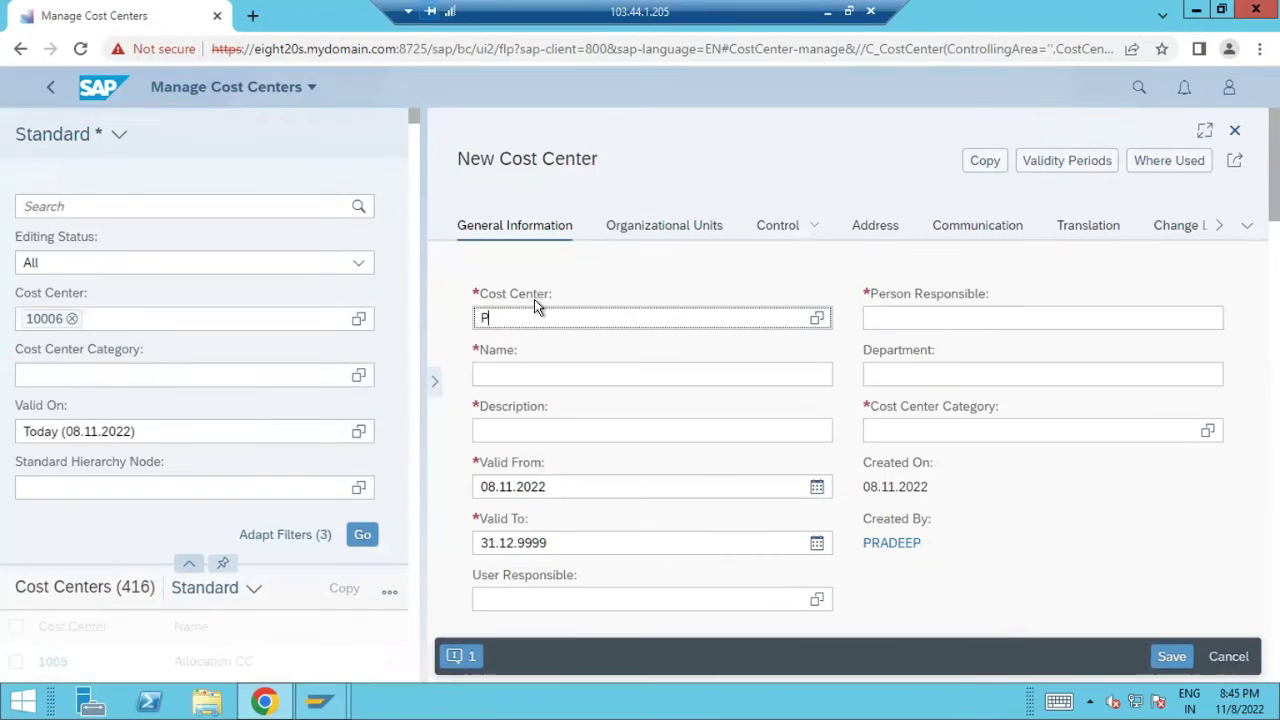
{"action": "type", "text": "001"}
{"action": "key", "text": "ctrl+a"}
{"action": "left_click", "coordinate": [70, 313]}
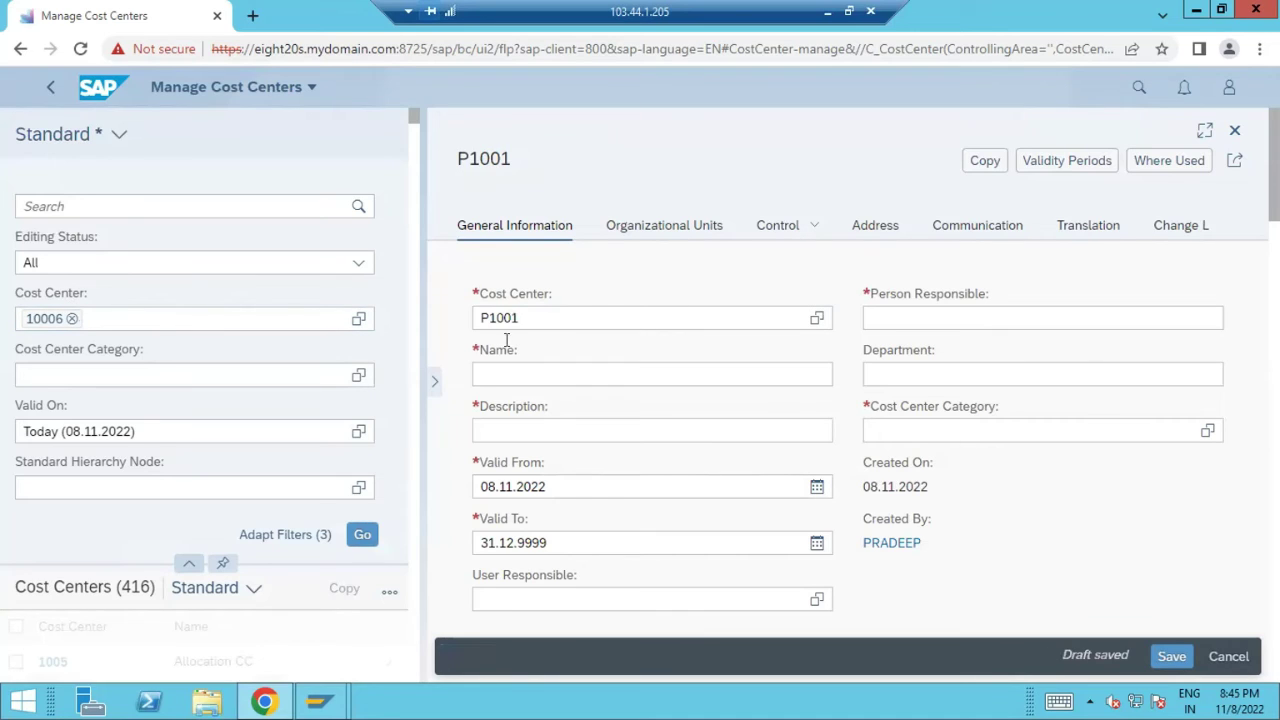
Set both the name and the description of cost center P1001 to Production
{"action": "left_click", "coordinate": [511, 371]}
{"action": "type", "text": "P"}
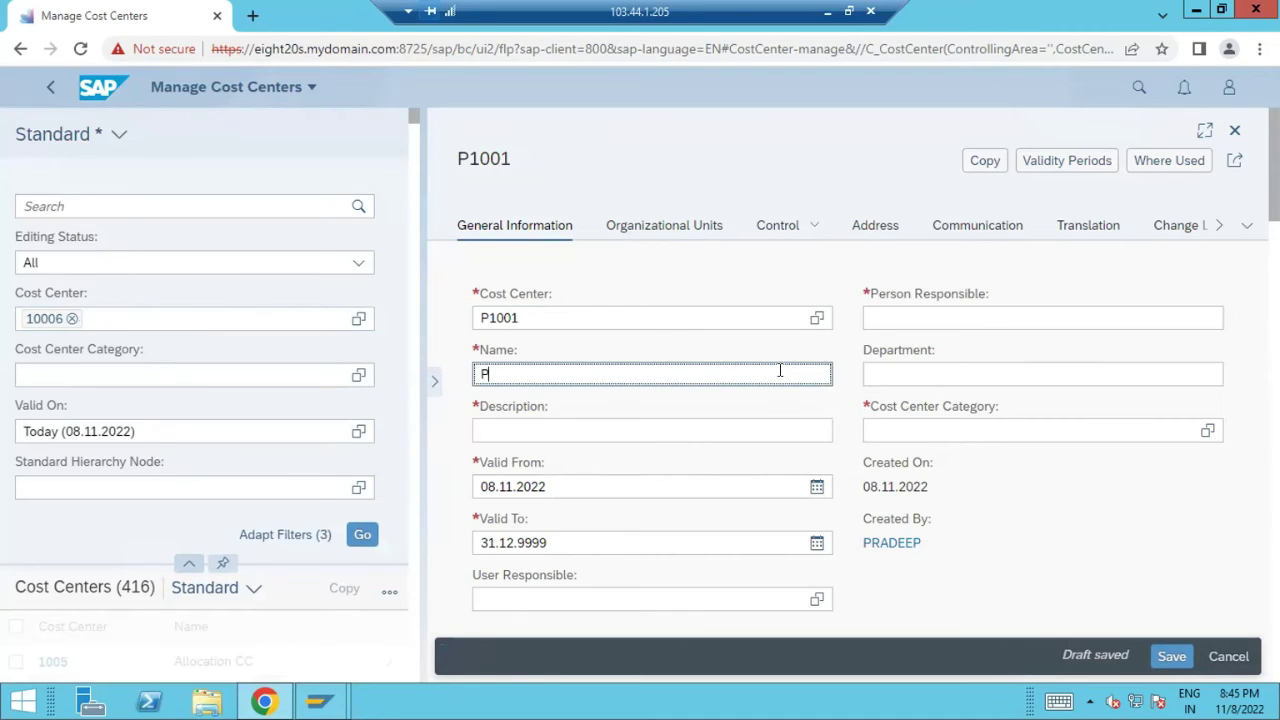
{"action": "type", "text": "roduction"}
{"action": "key", "text": "ctrl+a"}
{"action": "key", "text": "ctrl+c"}
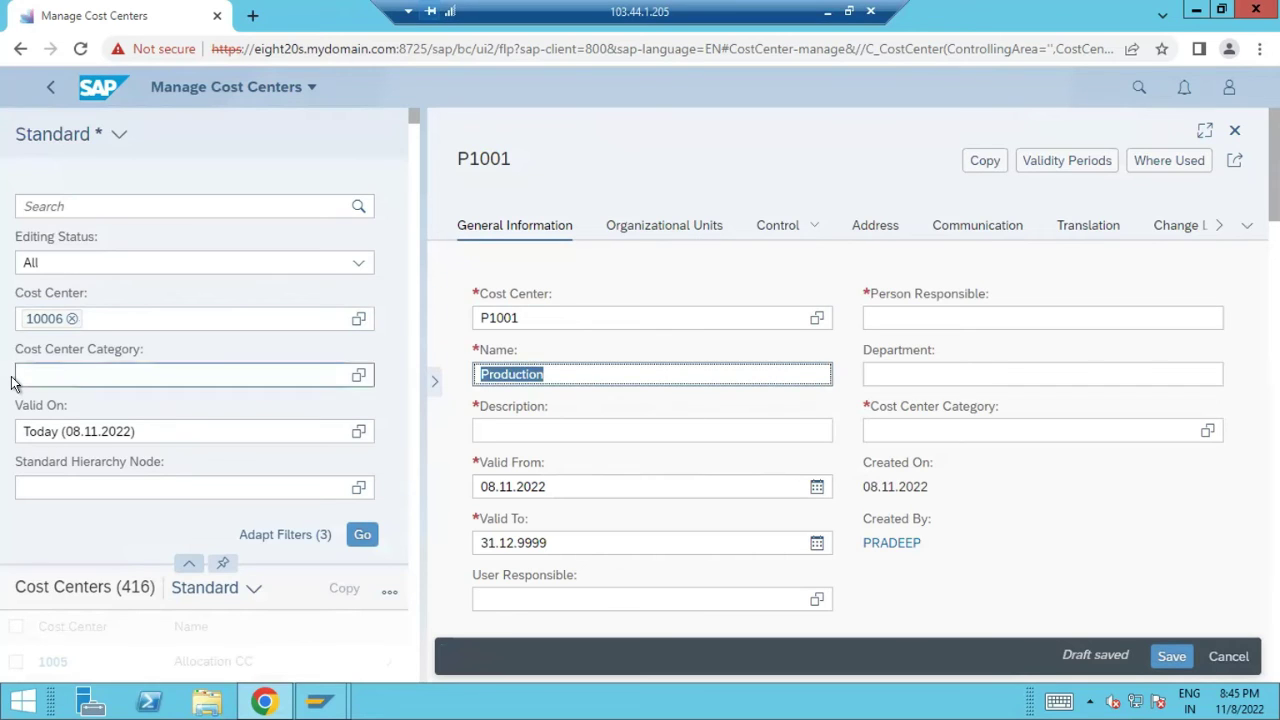
{"action": "left_click", "coordinate": [490, 434]}
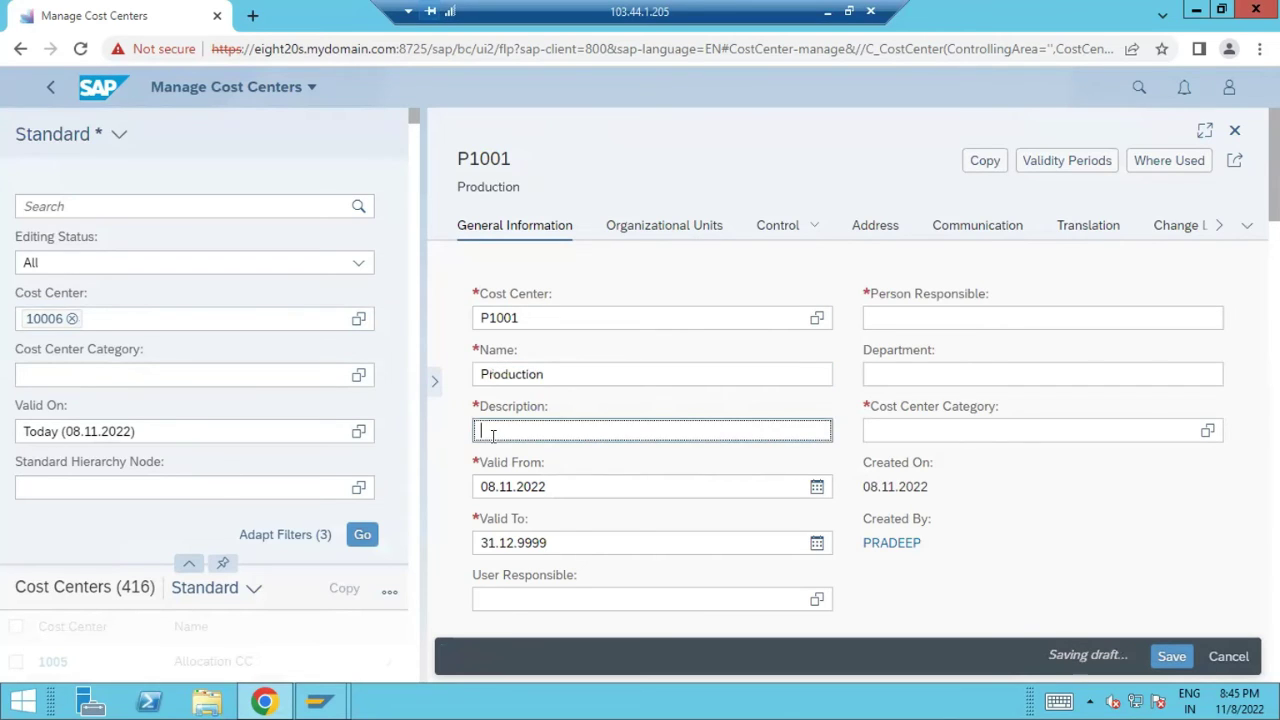
{"action": "key", "text": "ctrl+v"}
Set the Valid From date of cost center P1001 to 01.04.2022
{"action": "left_click", "coordinate": [604, 476]}
{"action": "key", "text": "ctrl+a"}
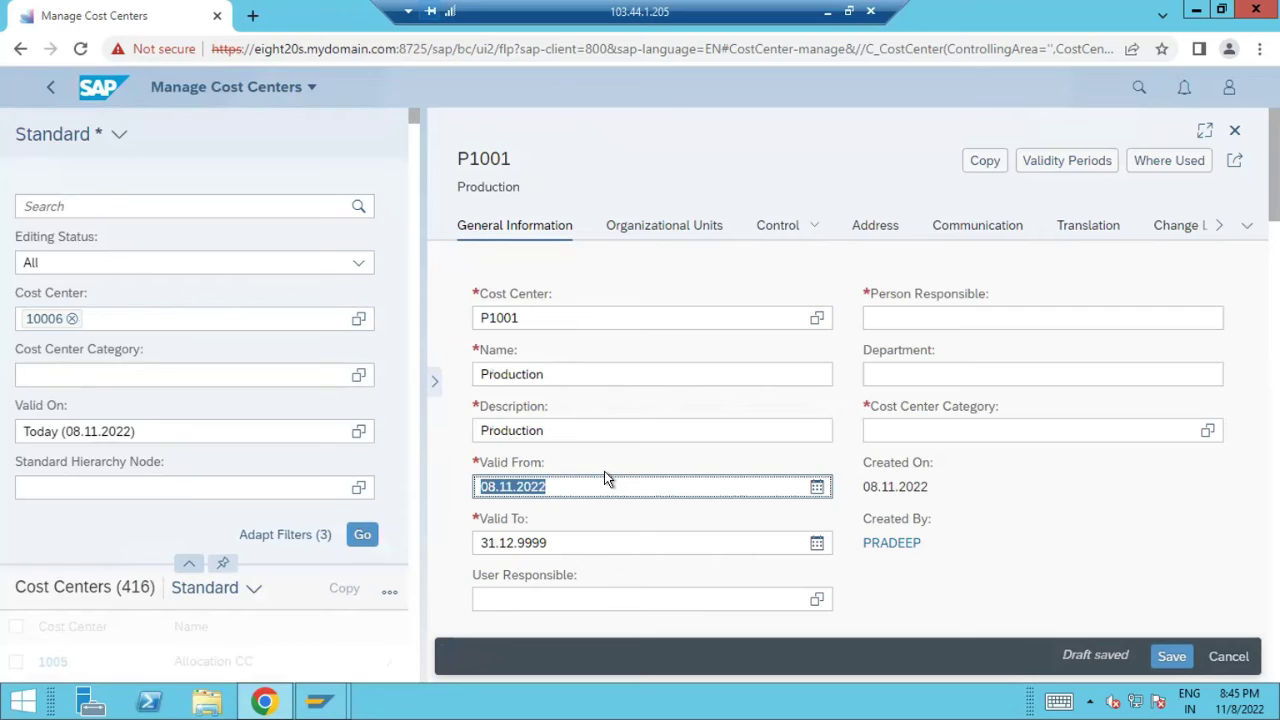
{"action": "type", "text": "01"}
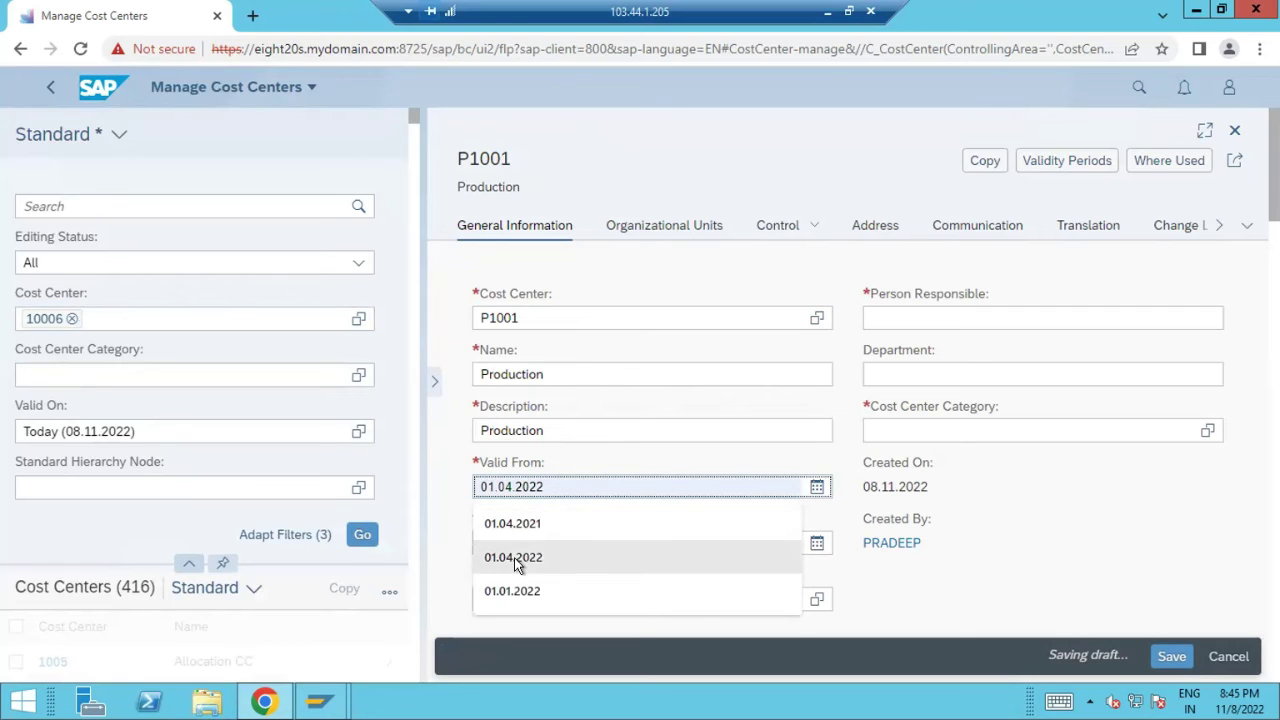
{"action": "left_click", "coordinate": [515, 560]}
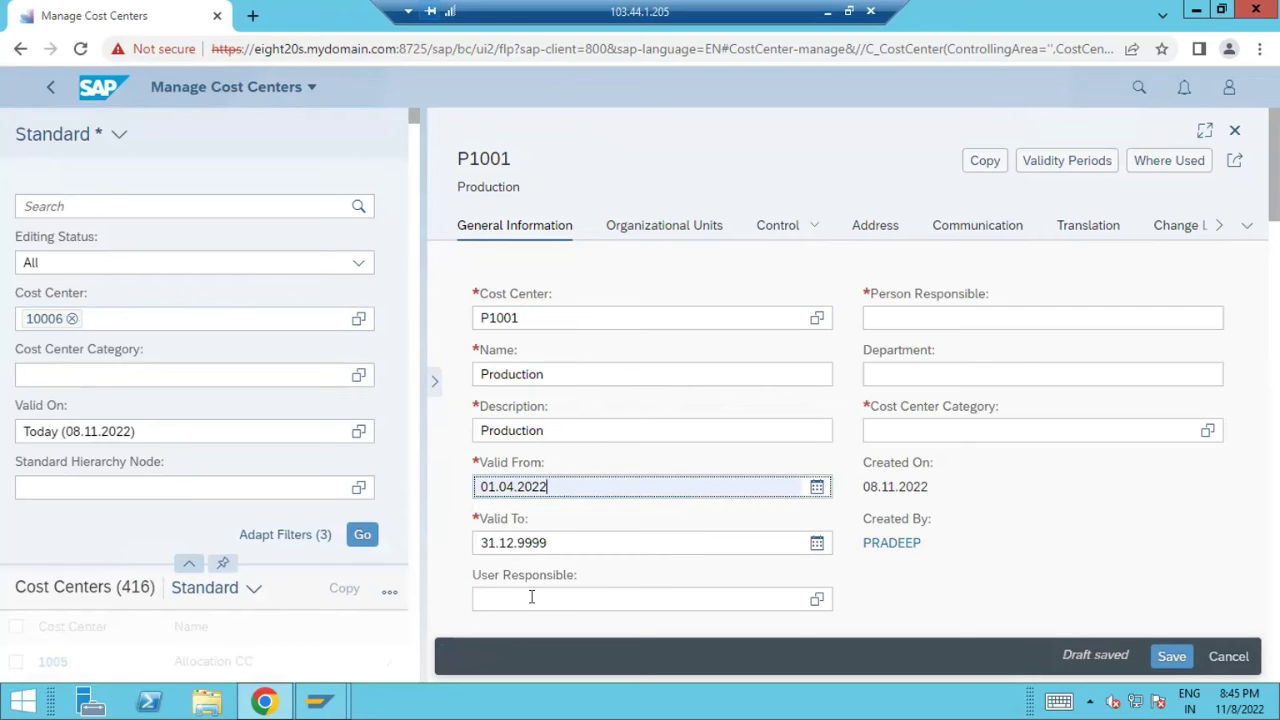
Enter abc as the person responsible and choose cost center category F (Production) for P1001
{"action": "left_click", "coordinate": [925, 318]}
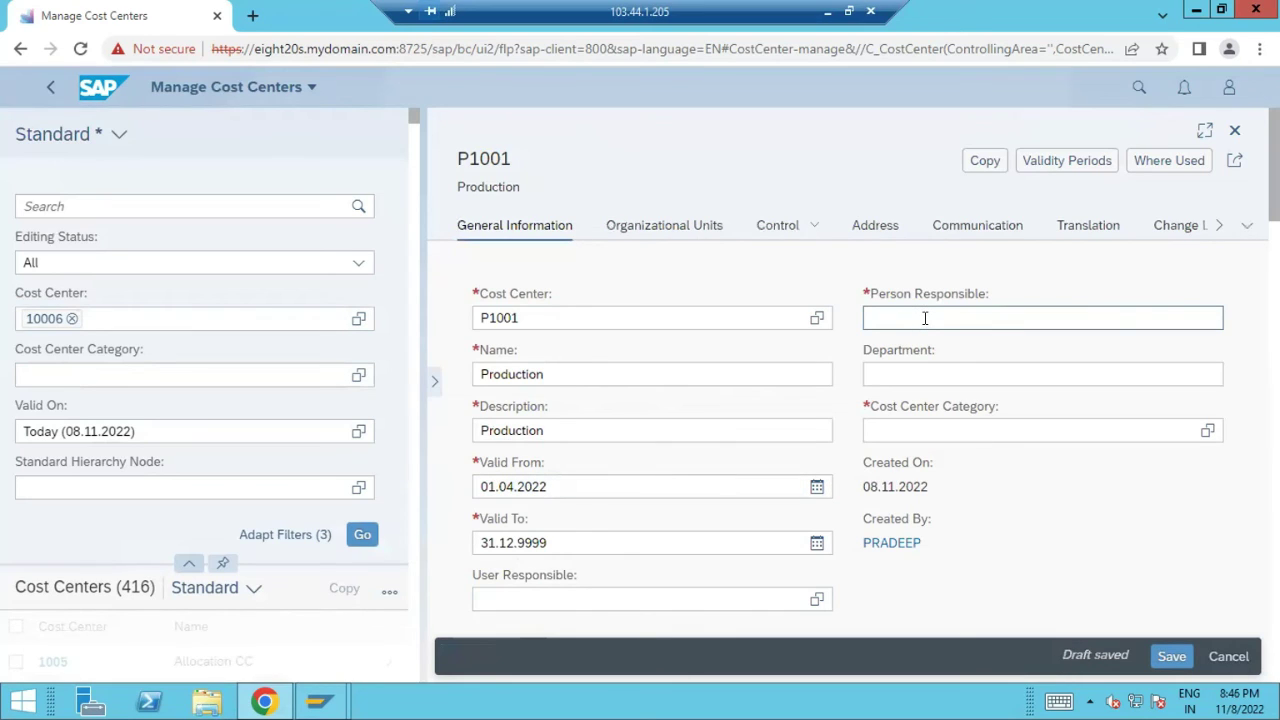
{"action": "type", "text": "abc"}
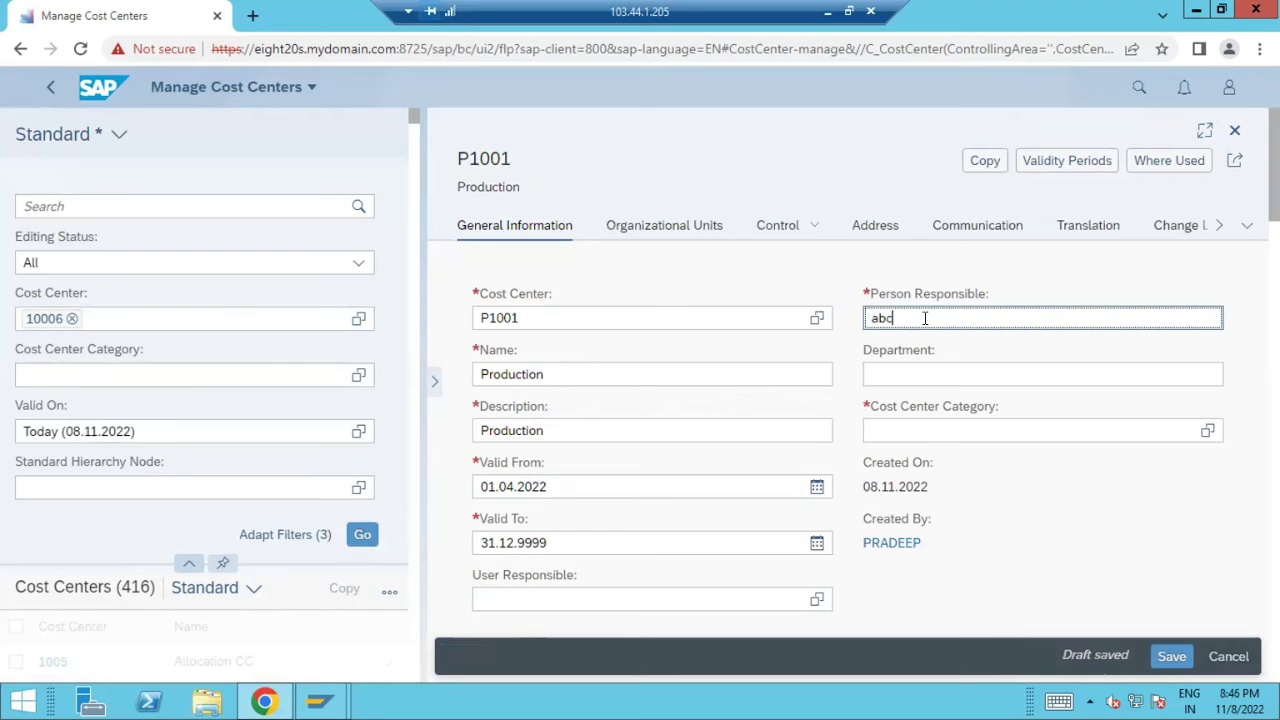
{"action": "key", "text": "Tab"}
{"action": "left_click", "coordinate": [1207, 430]}
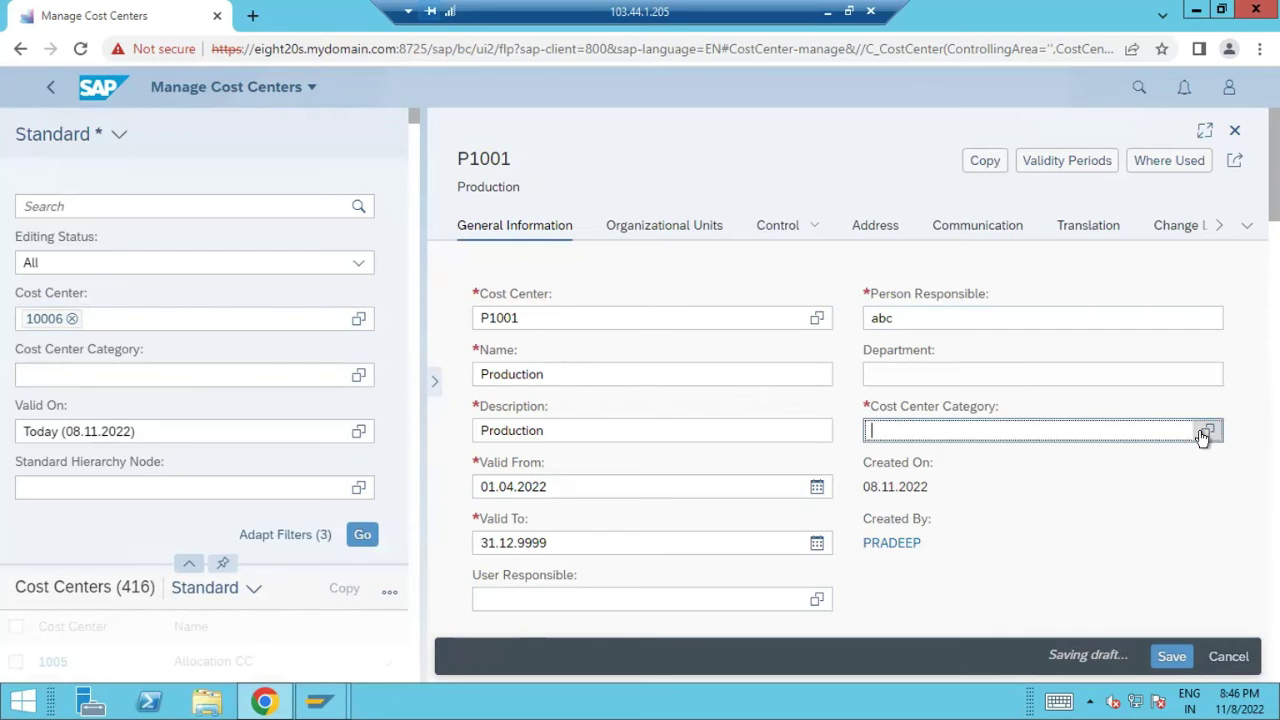
{"action": "left_click", "coordinate": [1082, 172]}
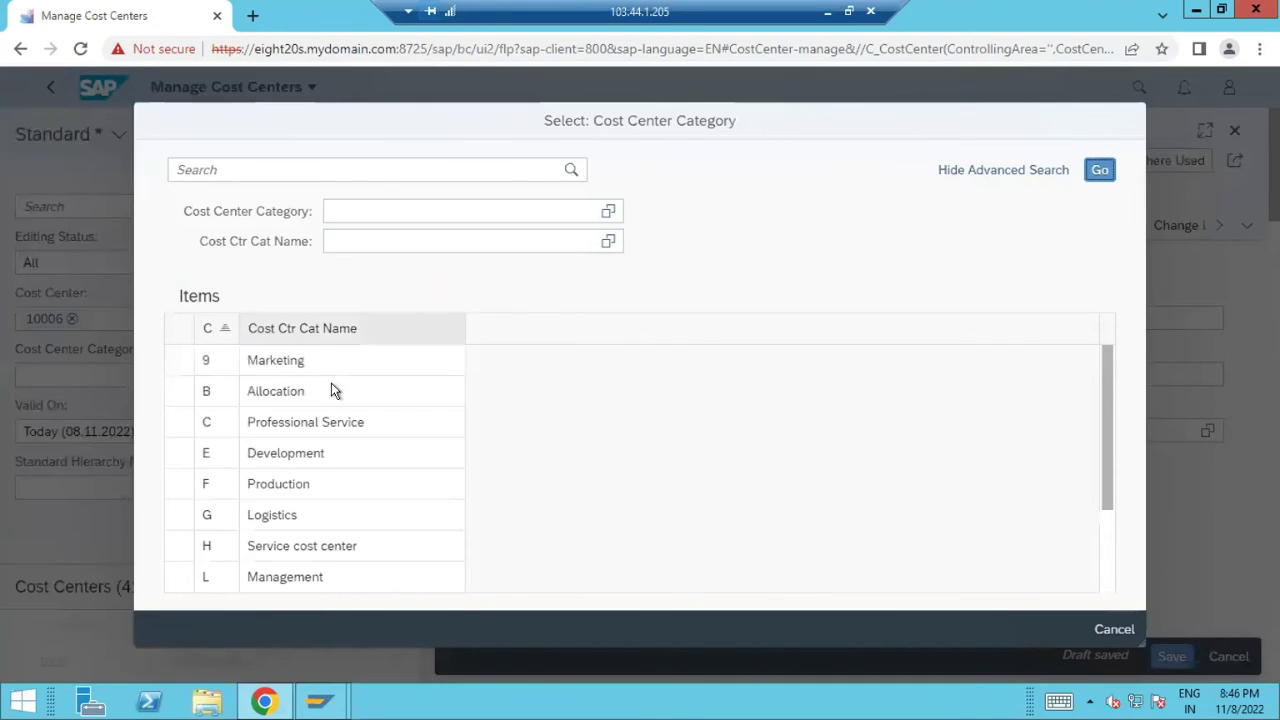
{"action": "left_click", "coordinate": [257, 484]}
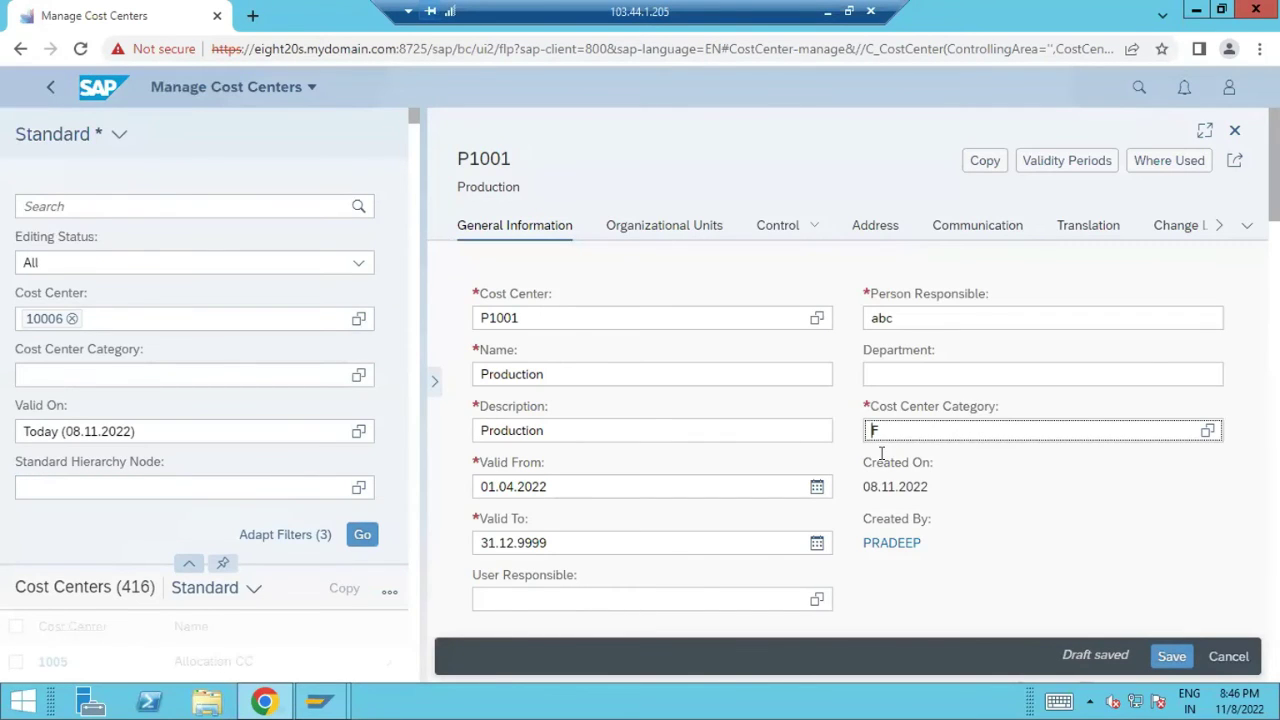
Try to look up a standard hierarchy node for P1001 in its organizational units, searching without filter values
{"action": "scroll", "coordinate": [600, 310], "scroll_direction": "down", "scroll_amount": 4}
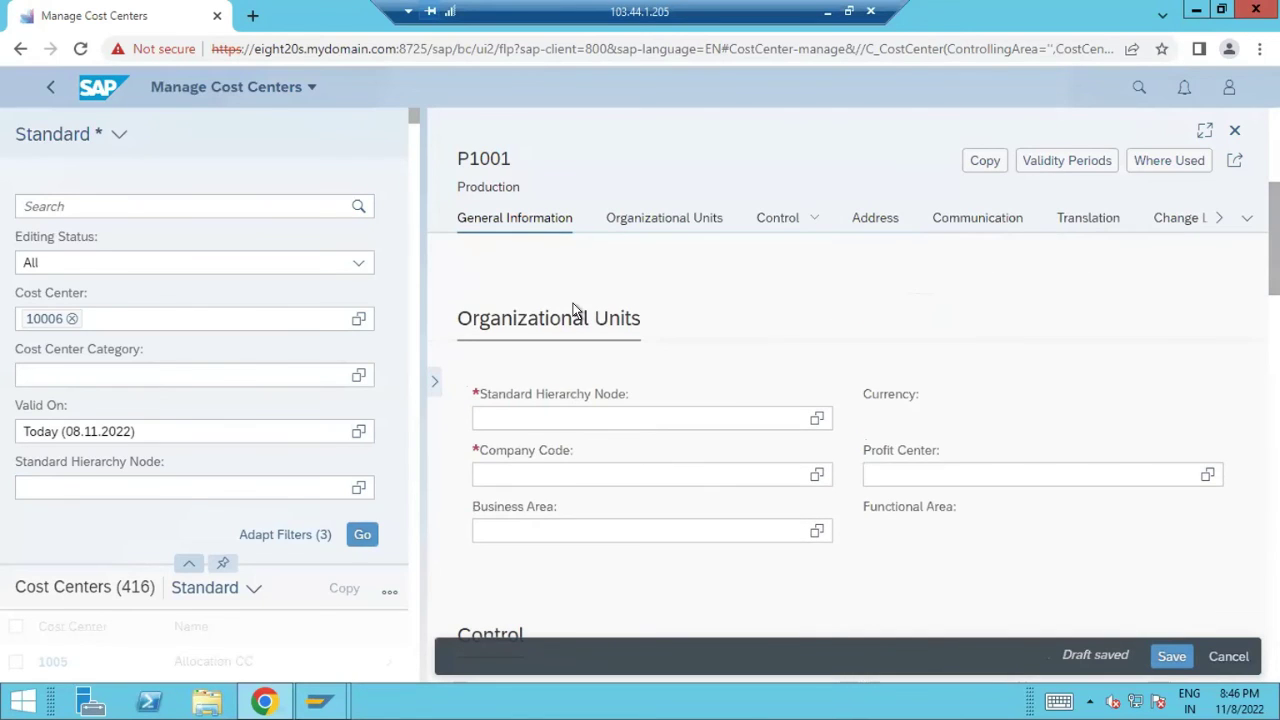
{"action": "left_click", "coordinate": [817, 418]}
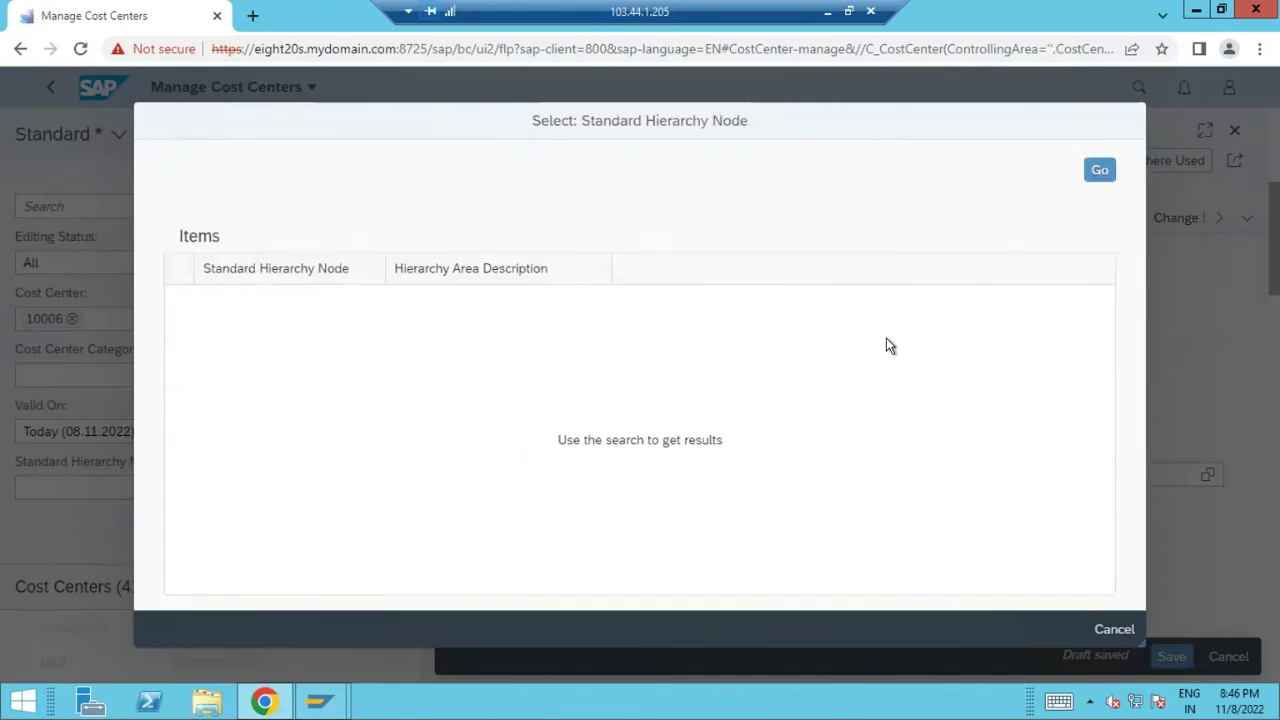
{"action": "left_click", "coordinate": [1090, 170]}
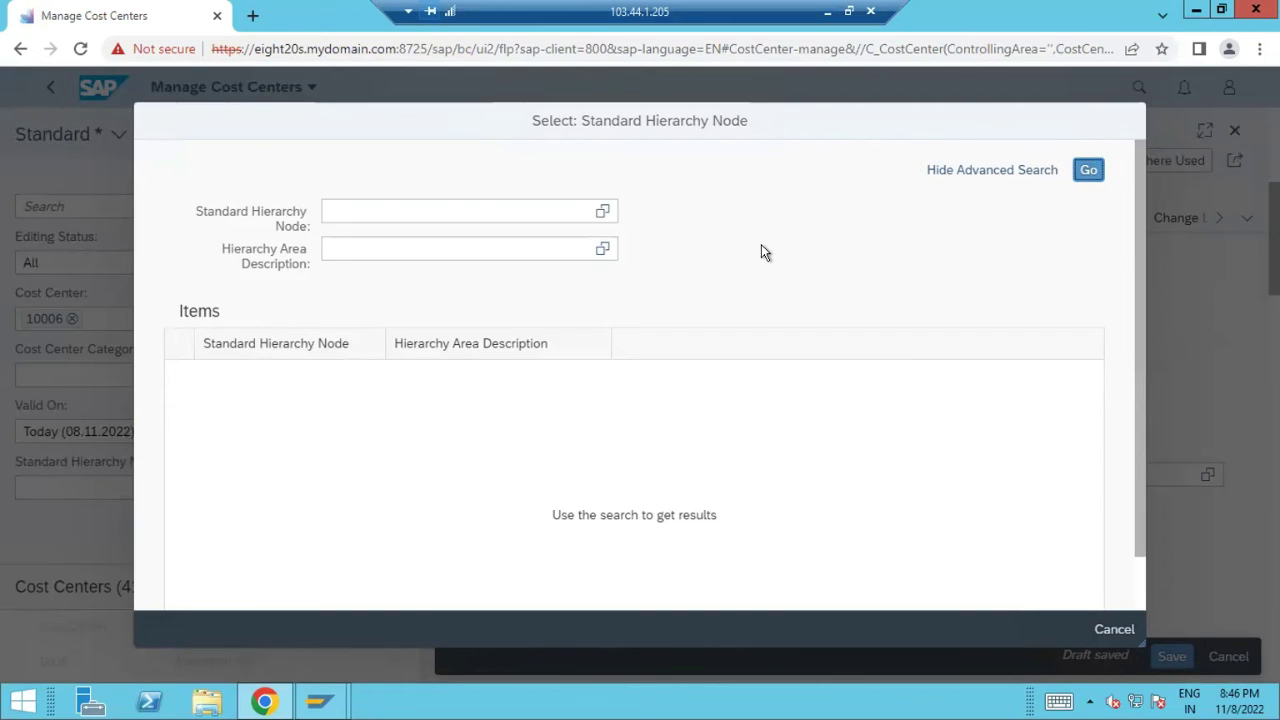
{"action": "left_click", "coordinate": [1093, 171]}
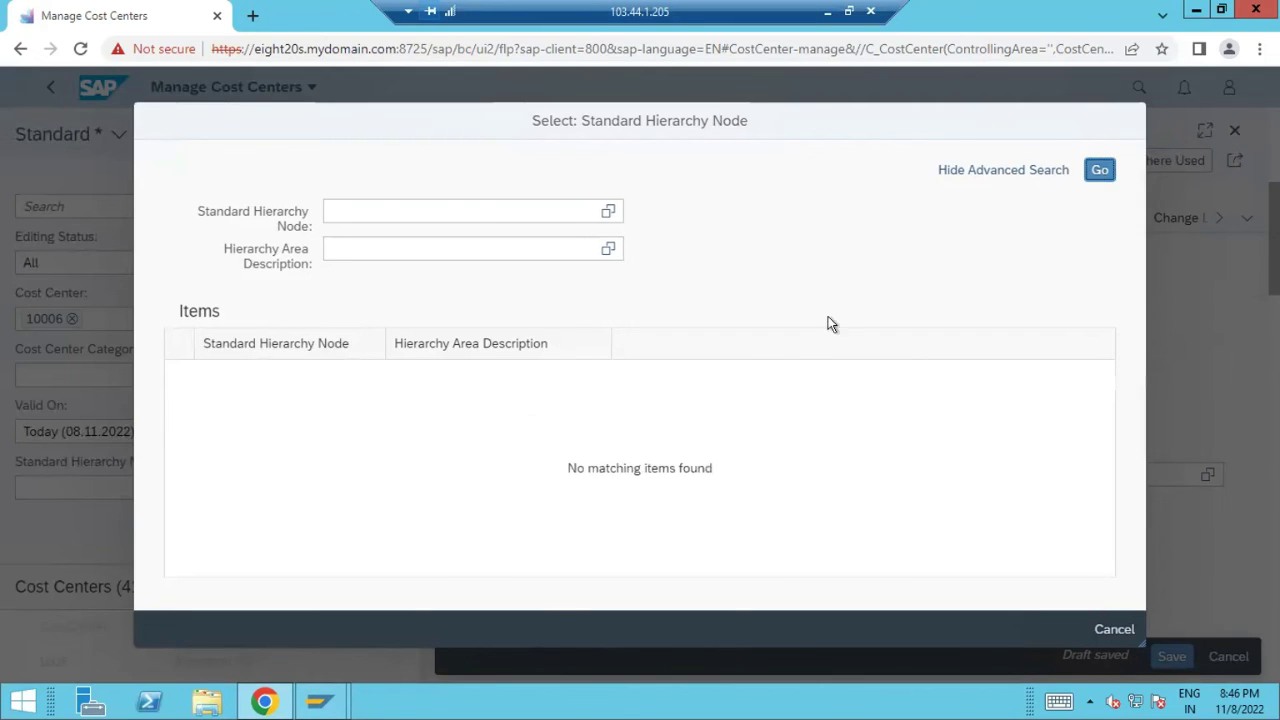
{"action": "left_click", "coordinate": [1100, 173]}
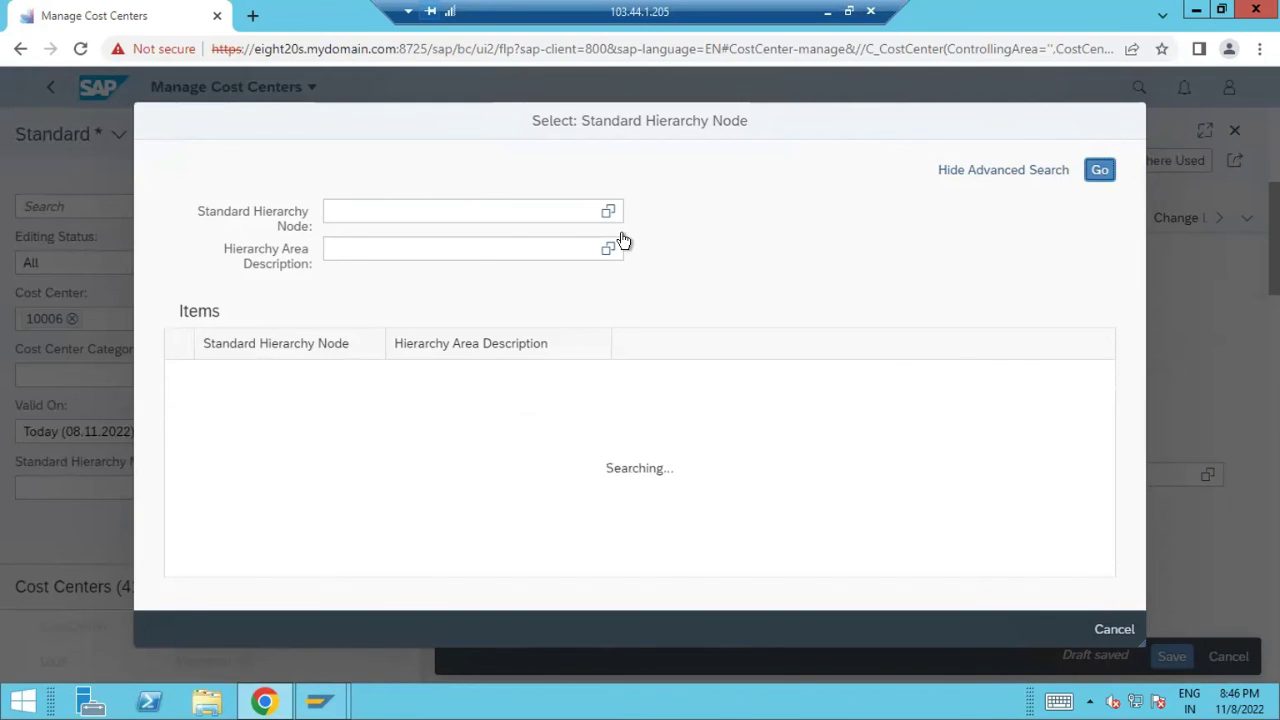
{"action": "left_click", "coordinate": [1114, 629]}
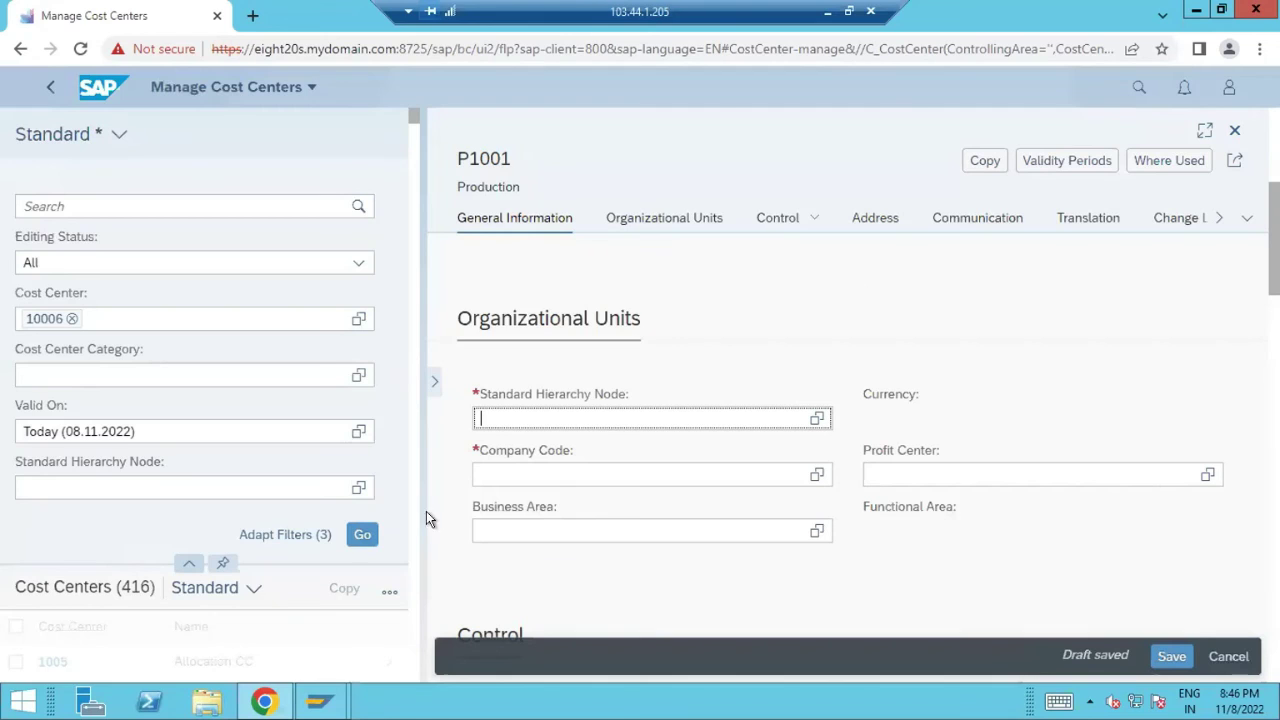
Leave the new cost center form, switch to the Standard Hierarchy display in SAP GUI, and select cost center 10006
{"action": "left_click", "coordinate": [88, 87]}
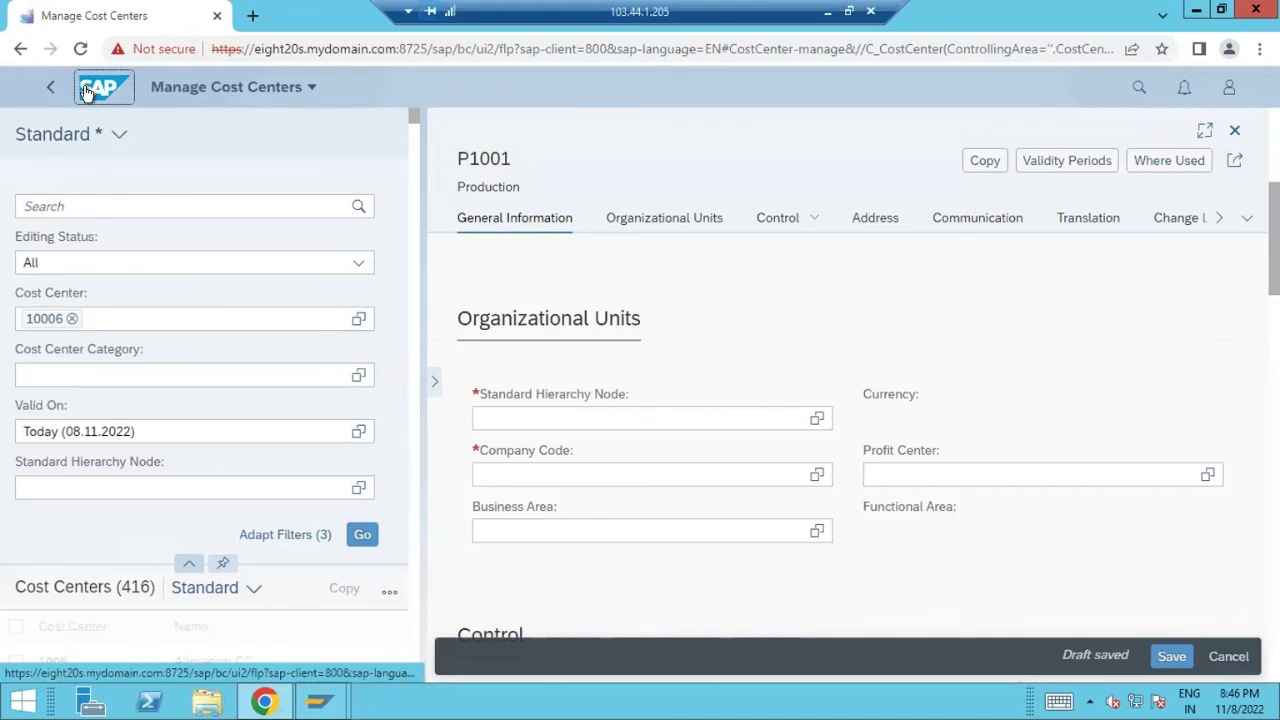
{"action": "left_click", "coordinate": [318, 700]}
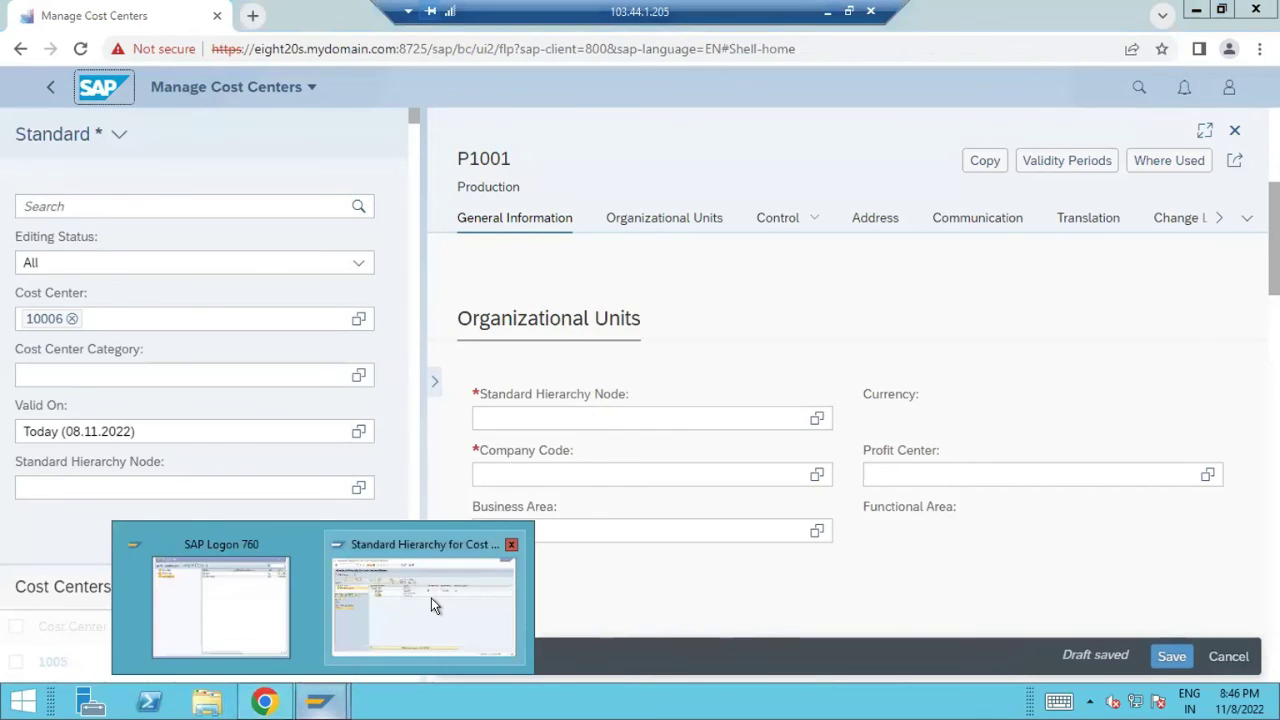
{"action": "left_click", "coordinate": [431, 598]}
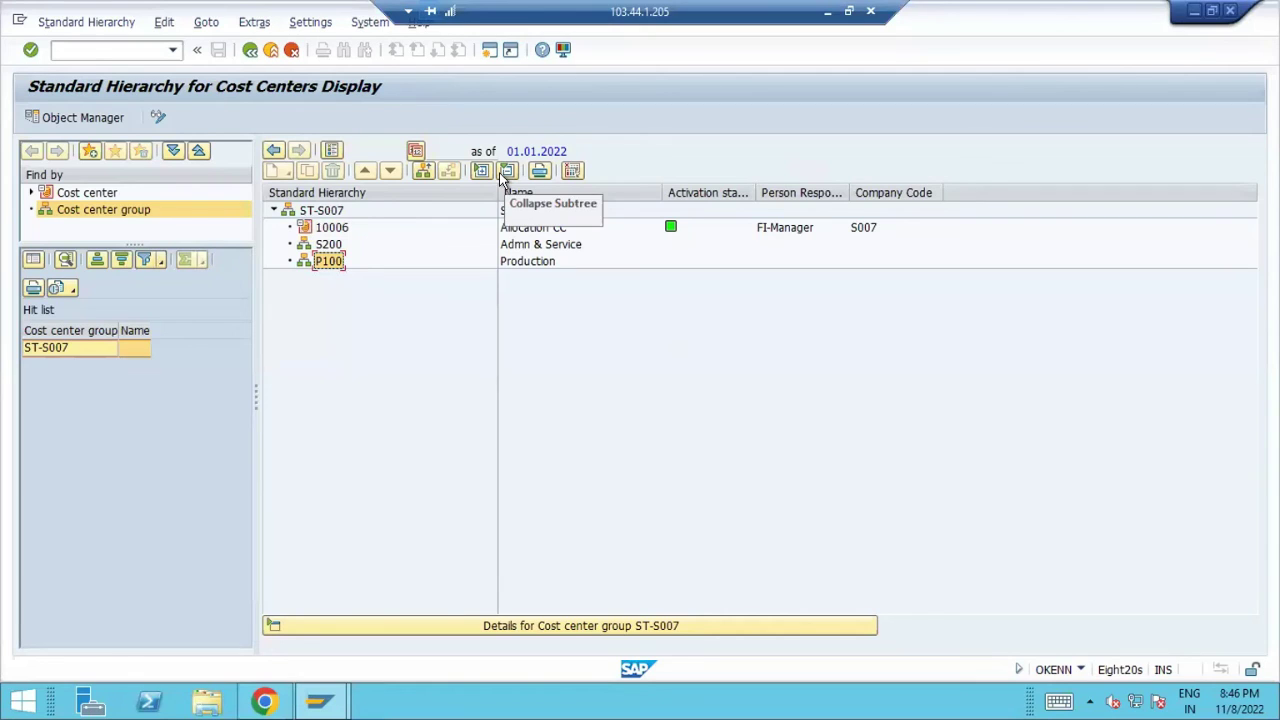
{"action": "left_click", "coordinate": [332, 229]}
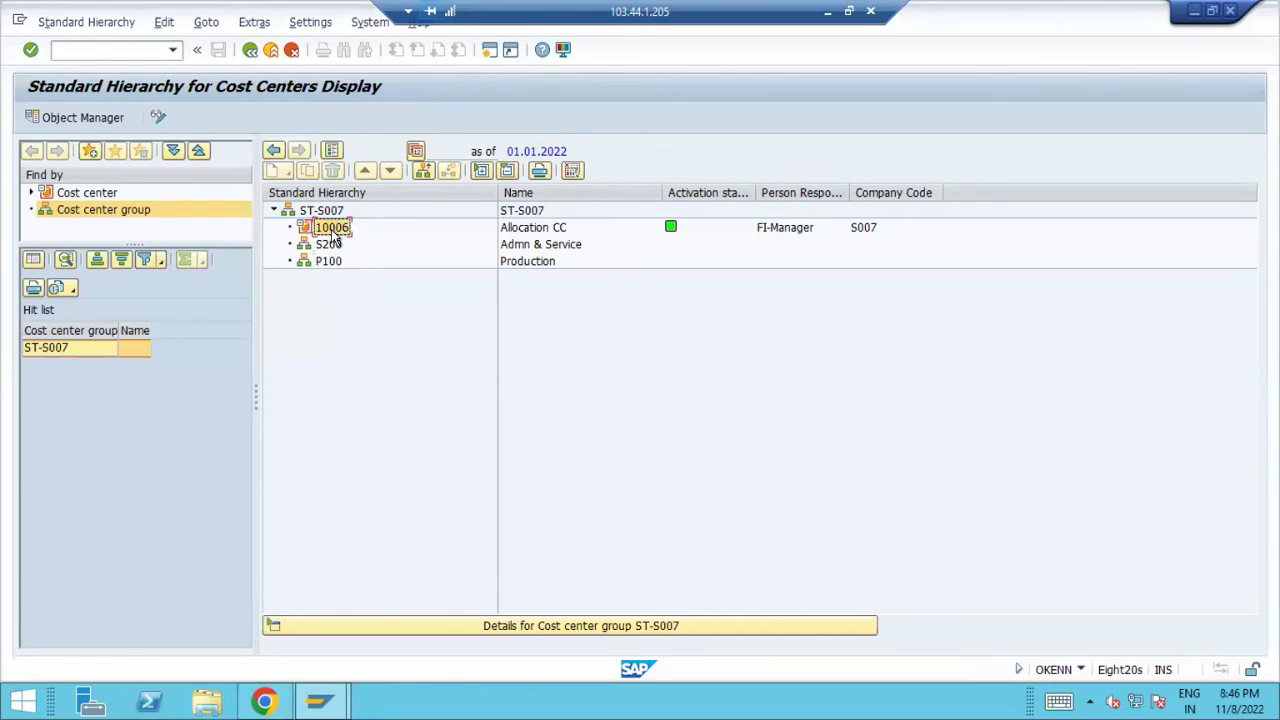